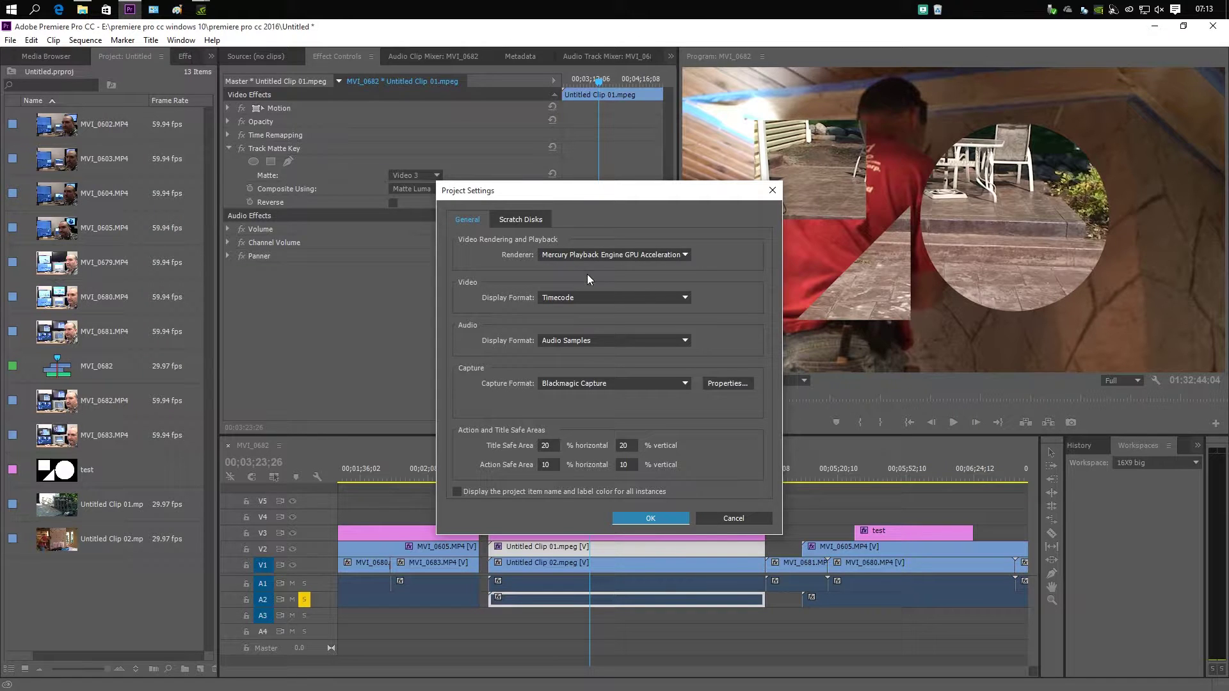
# - Accept the project settings with Mercury Playback Engine GPU Acceleration as renderer and move the playhead to 00;02;12;29
pyautogui.click(665, 520)
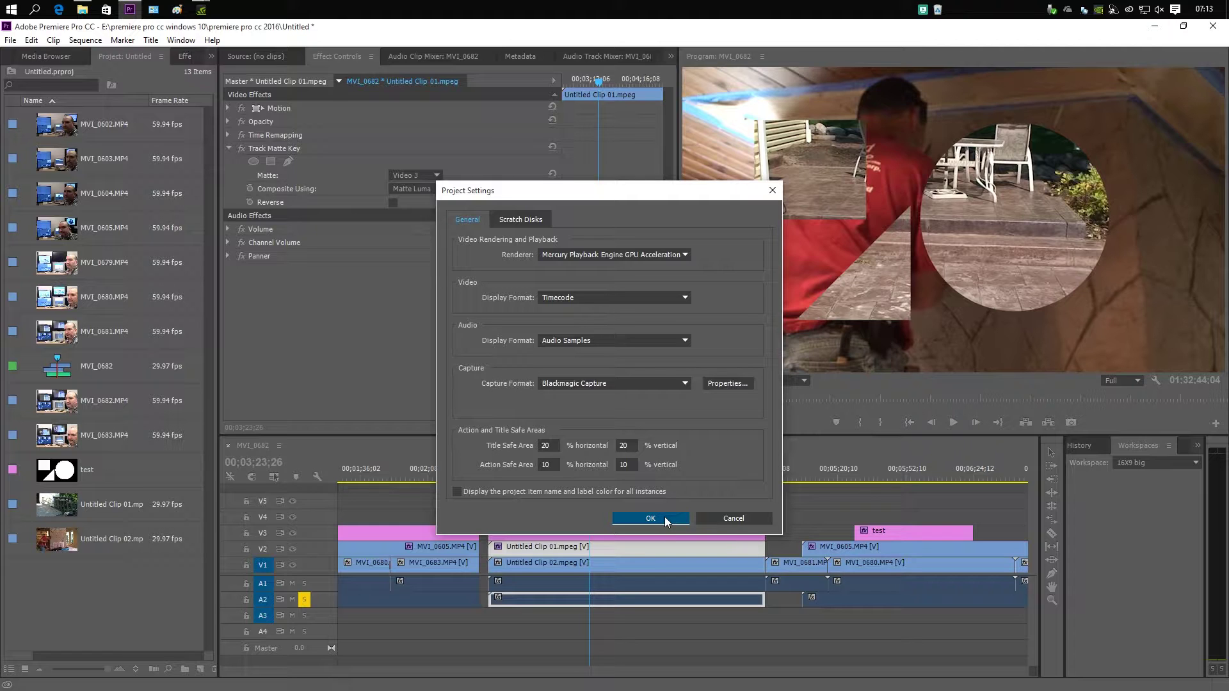
pyautogui.click(665, 519)
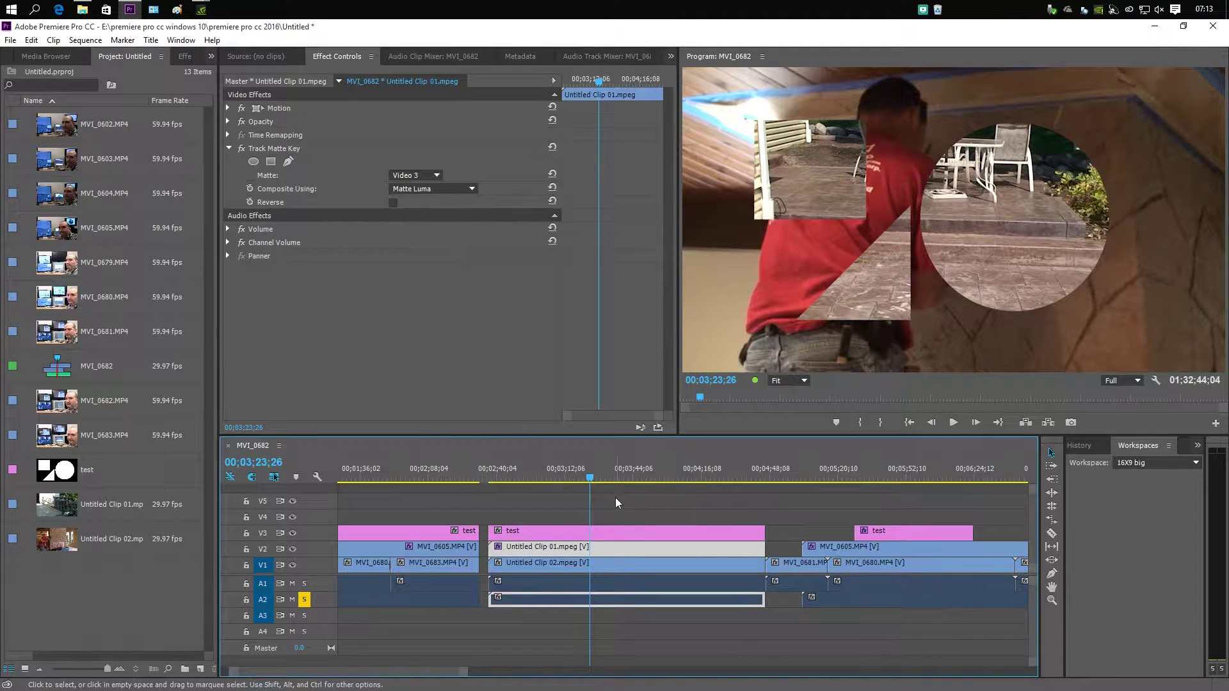
pyautogui.click(447, 471)
pyautogui.moveTo(447, 467); pyautogui.dragTo(439, 467)
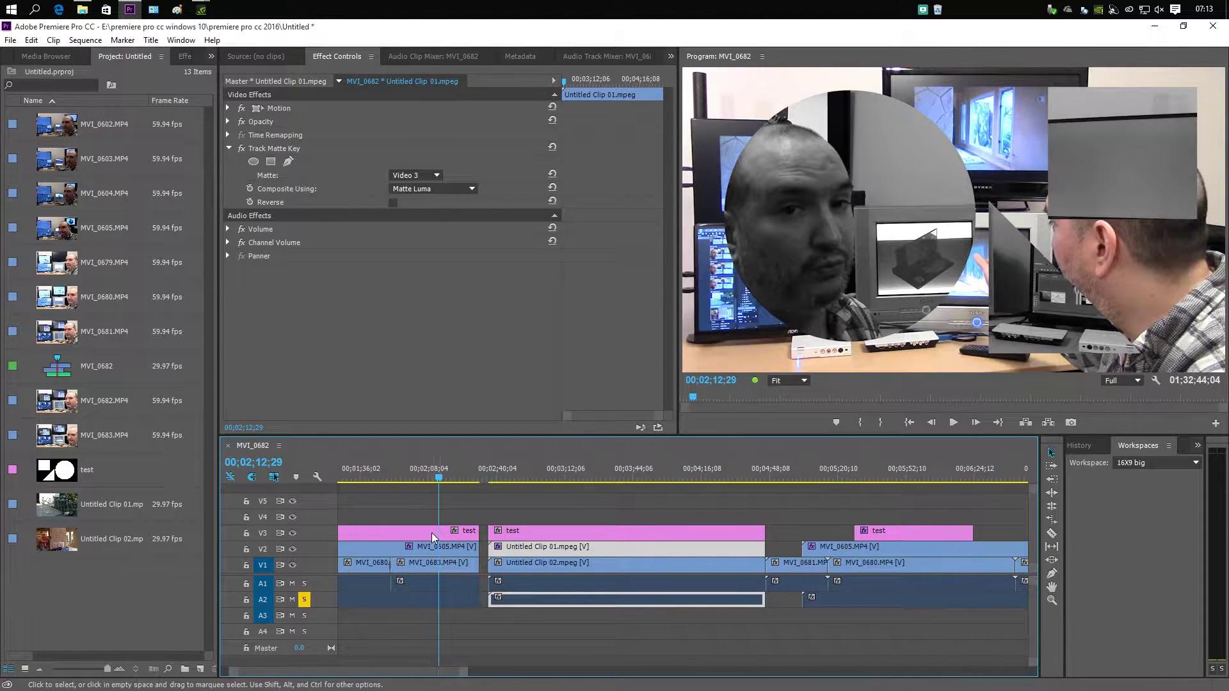
# - Try scaling the first test title on V3 to 32 and shifting its position, and reset its Motion effect
pyautogui.click(433, 532)
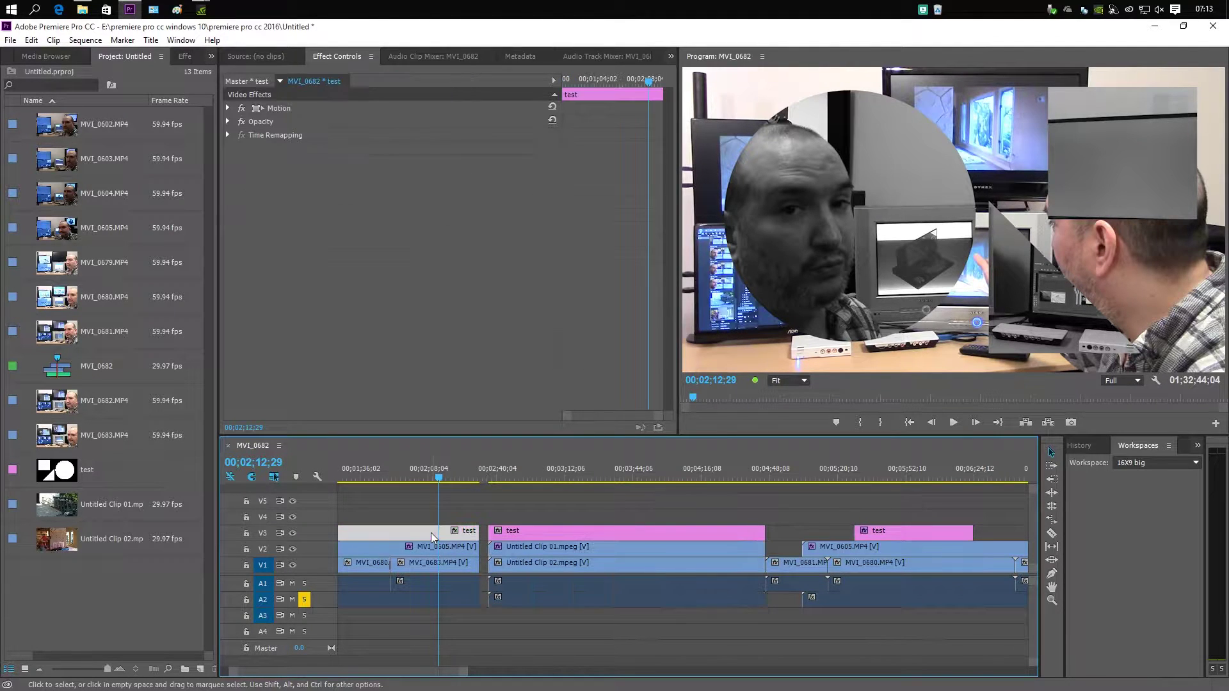
pyautogui.click(228, 108)
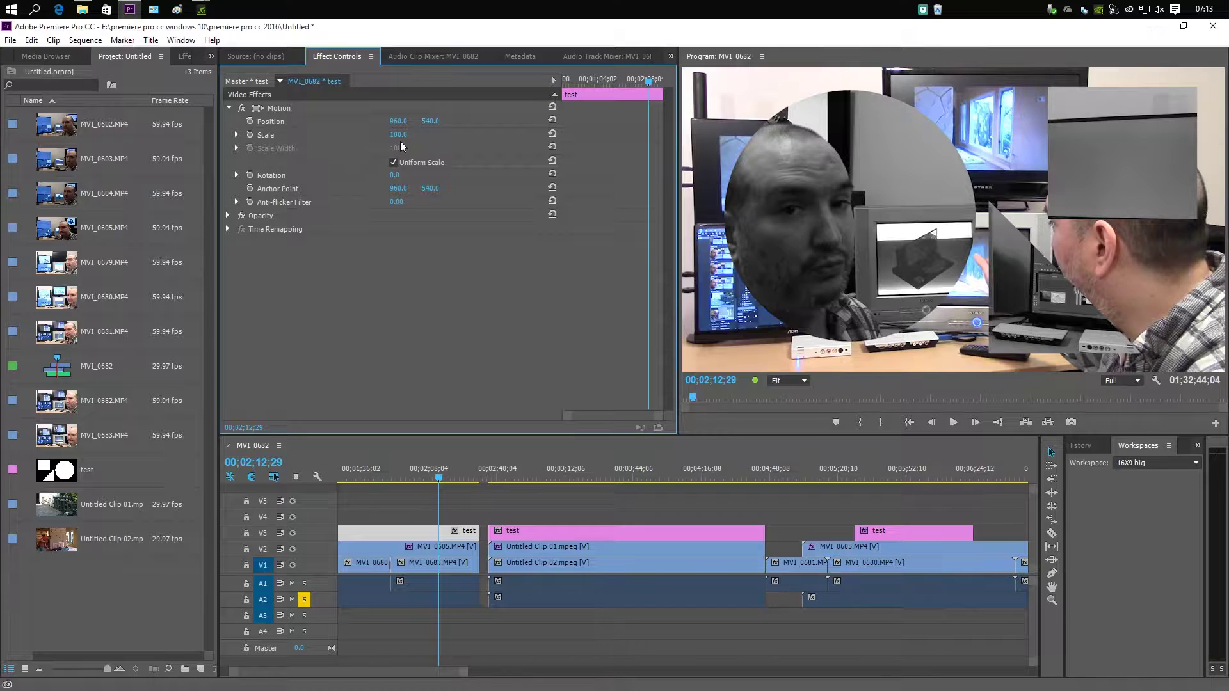
pyautogui.moveTo(403, 135); pyautogui.dragTo(375, 134)
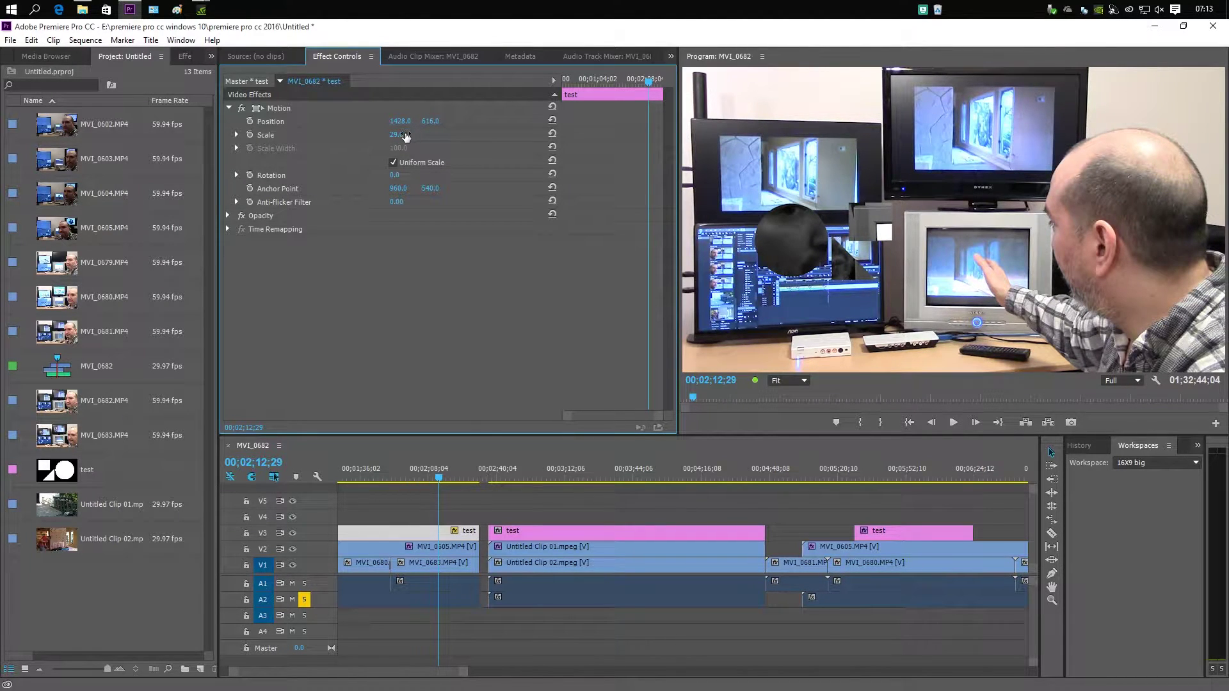
pyautogui.moveTo(396, 134)
pyautogui.mouseDown()
pyautogui.moveTo(537, 122)
pyautogui.moveTo(387, 121)
pyautogui.mouseUp()
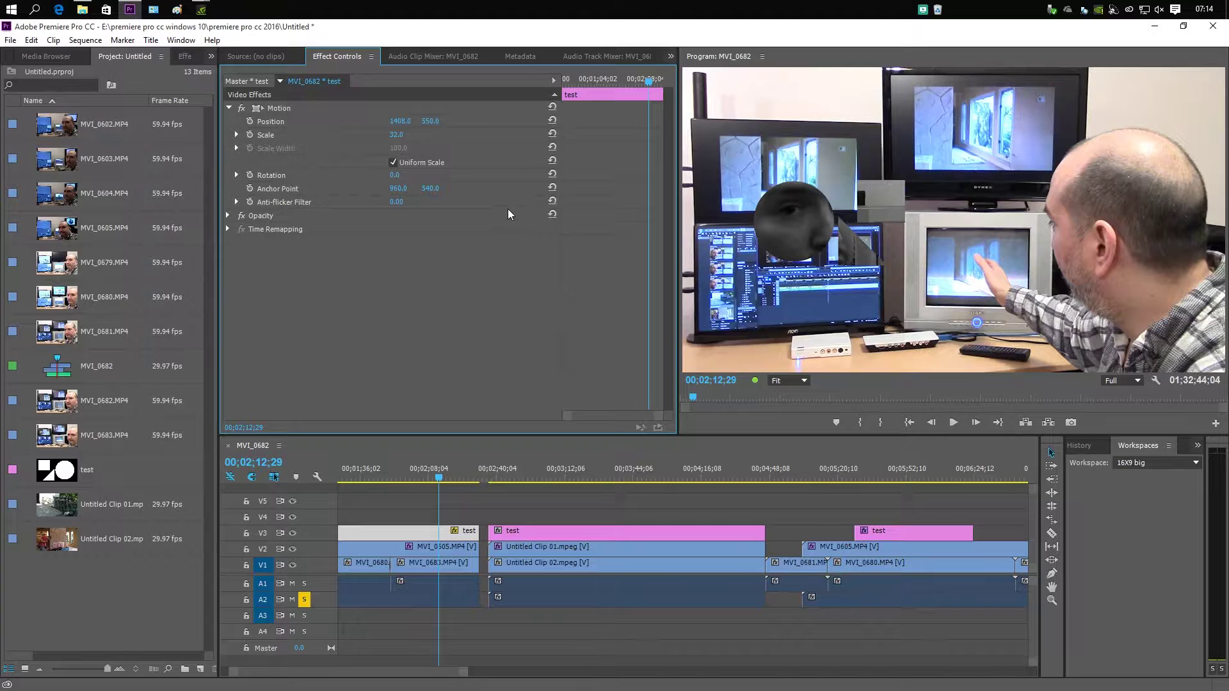
pyautogui.click(553, 107)
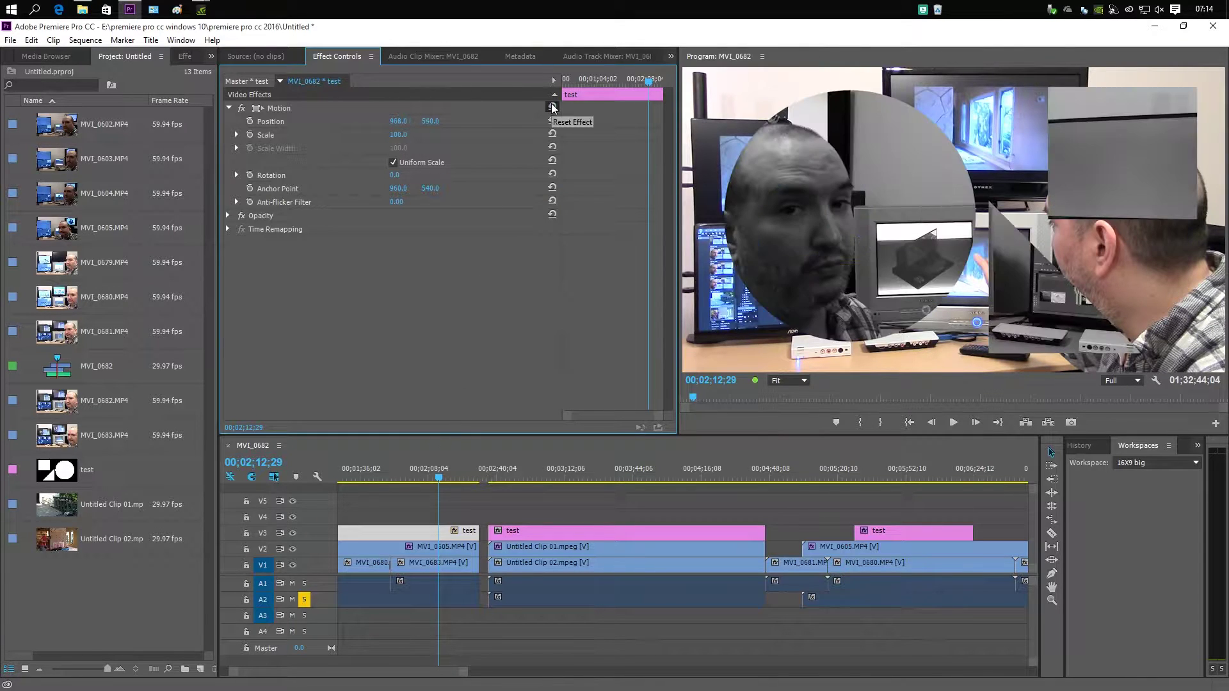
# - Try scaling the first MVI_0605.MP4 clip on V2 to 28 at position 777, 577, and play the section briefly
pyautogui.click(435, 547)
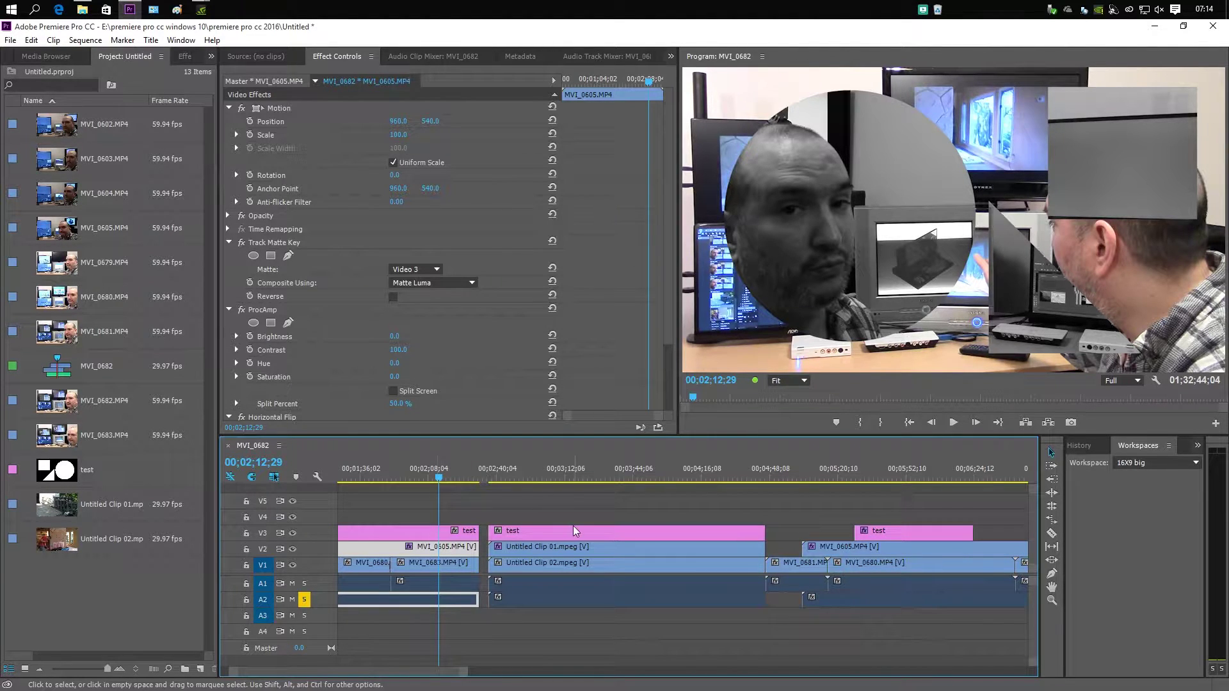
pyautogui.click(433, 534)
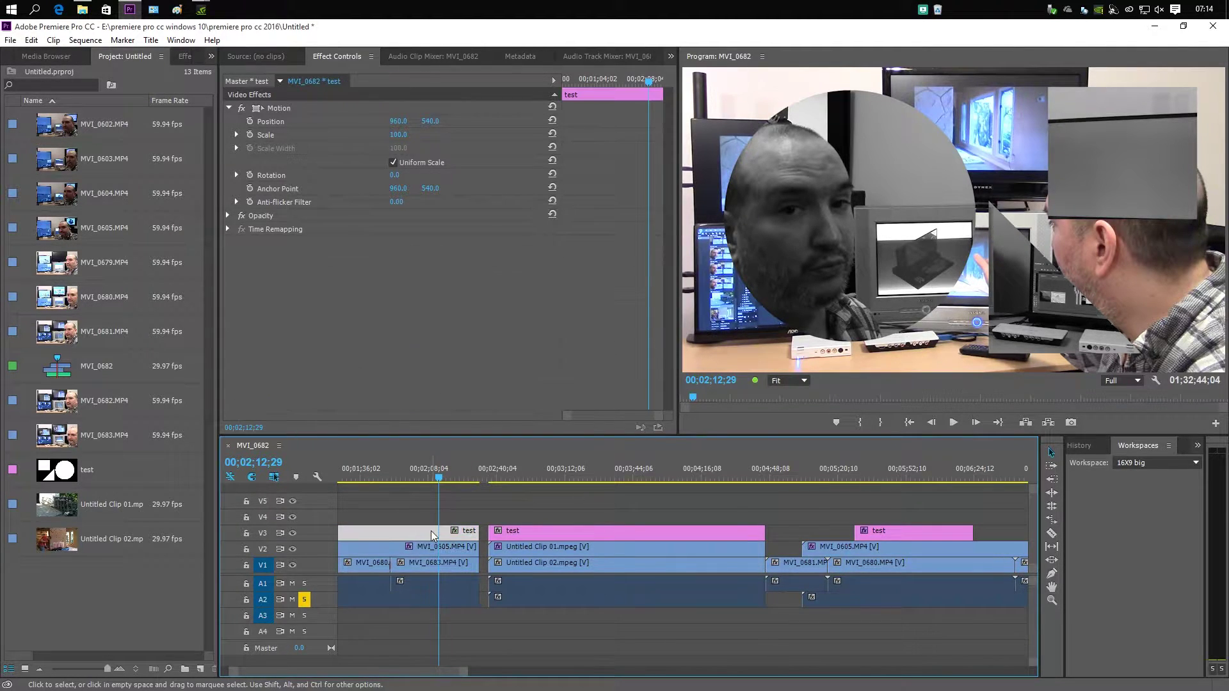
pyautogui.click(430, 551)
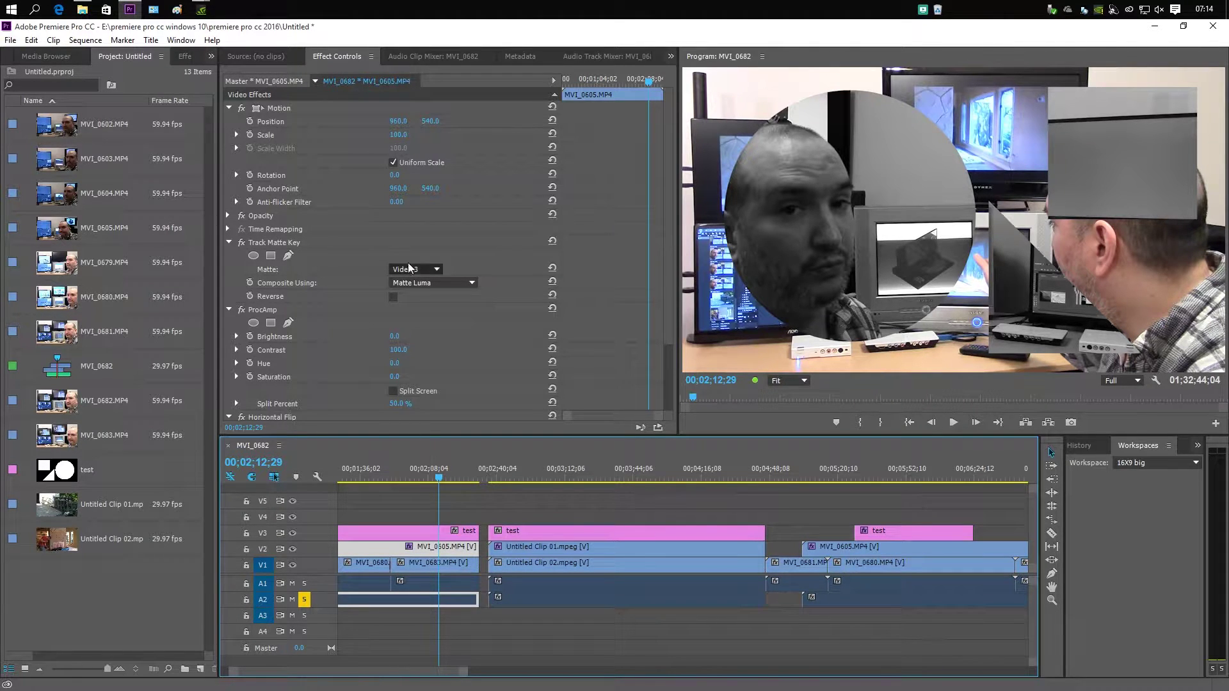
pyautogui.moveTo(399, 137); pyautogui.dragTo(279, 123)
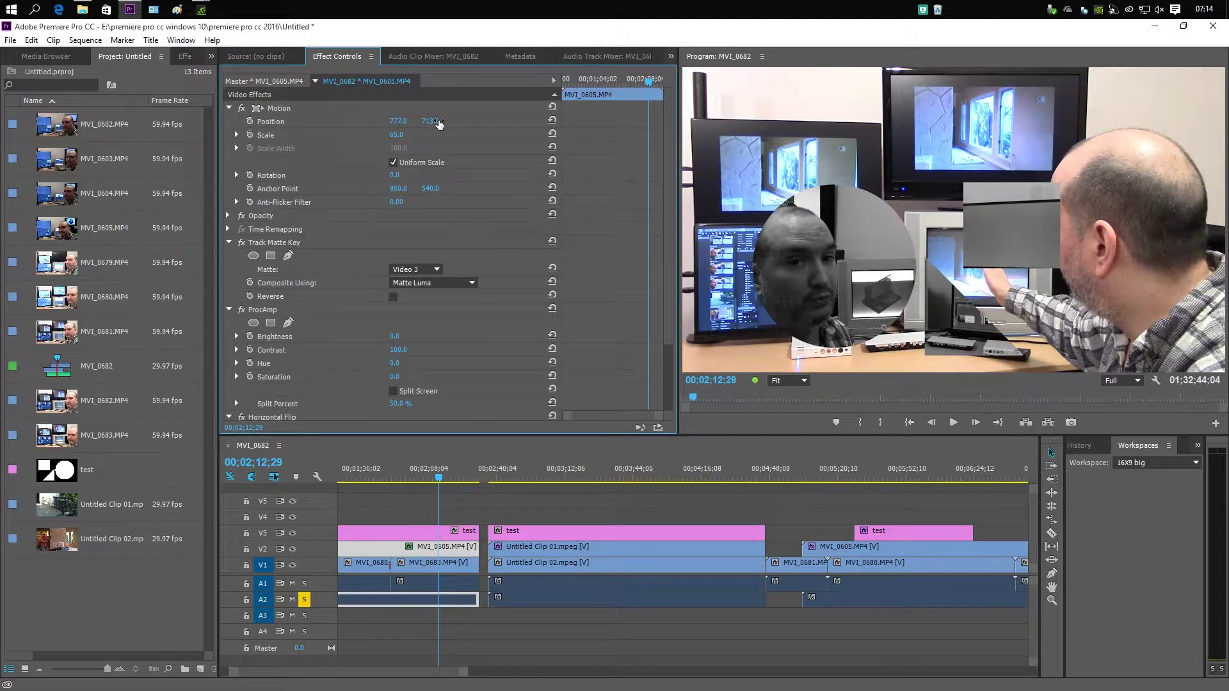
pyautogui.moveTo(438, 122); pyautogui.dragTo(279, 121)
pyautogui.moveTo(397, 134)
pyautogui.mouseDown()
pyautogui.moveTo(373, 134)
pyautogui.moveTo(407, 137)
pyautogui.mouseUp()
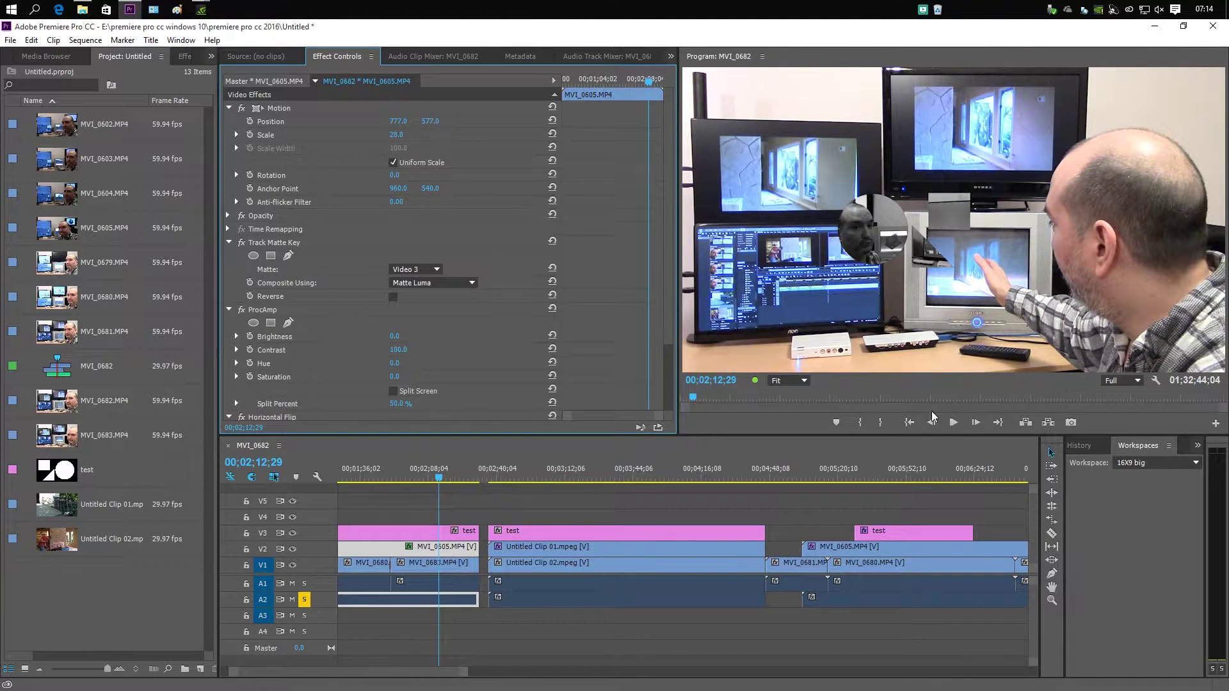
pyautogui.click(954, 424)
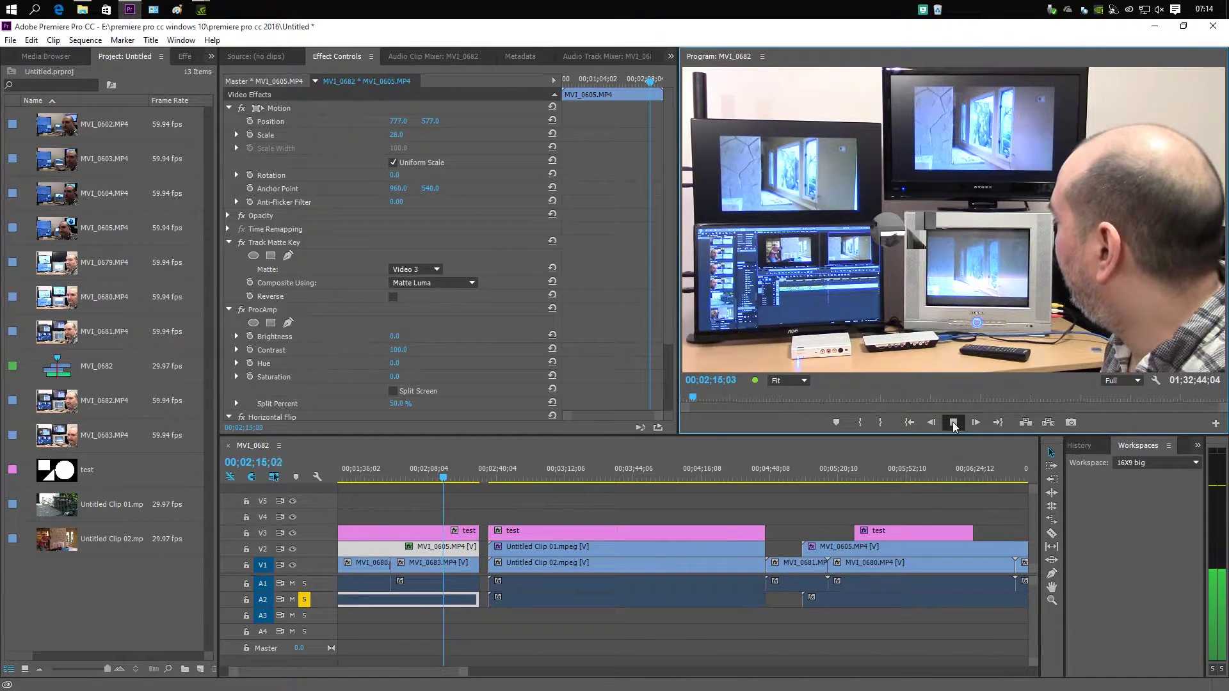
pyautogui.click(953, 423)
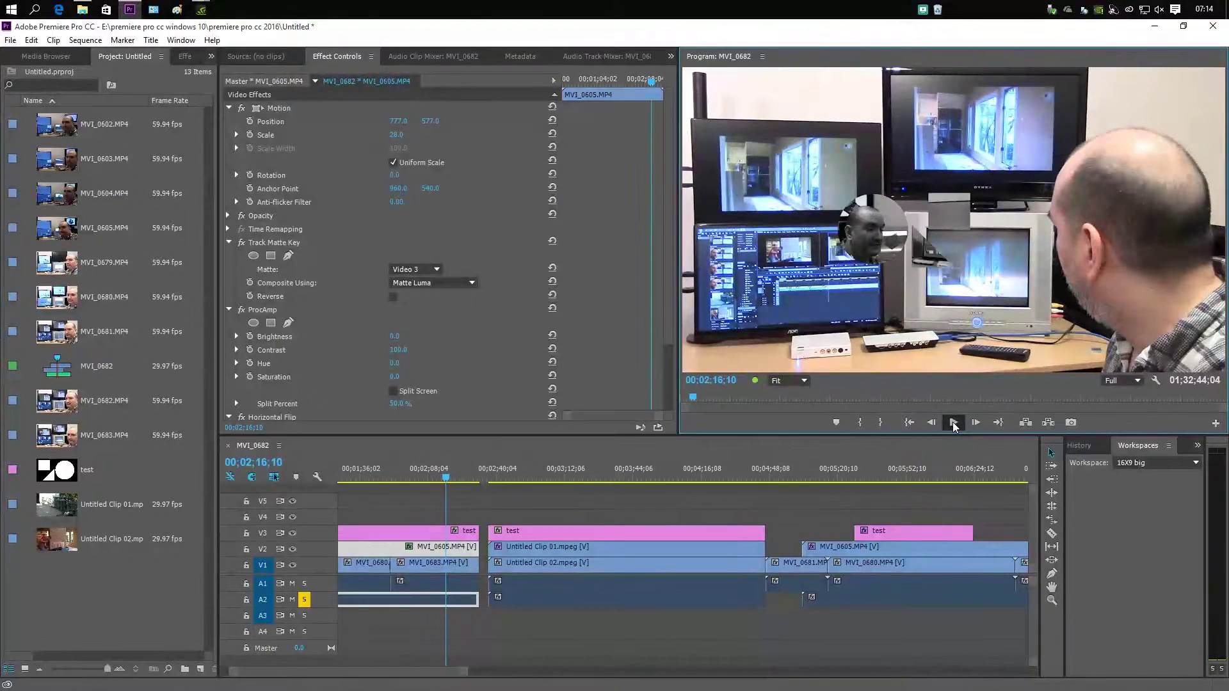
# - Reset the Motion effect on the first MVI_0605.MP4 clip and on the test title above it
pyautogui.click(545, 475)
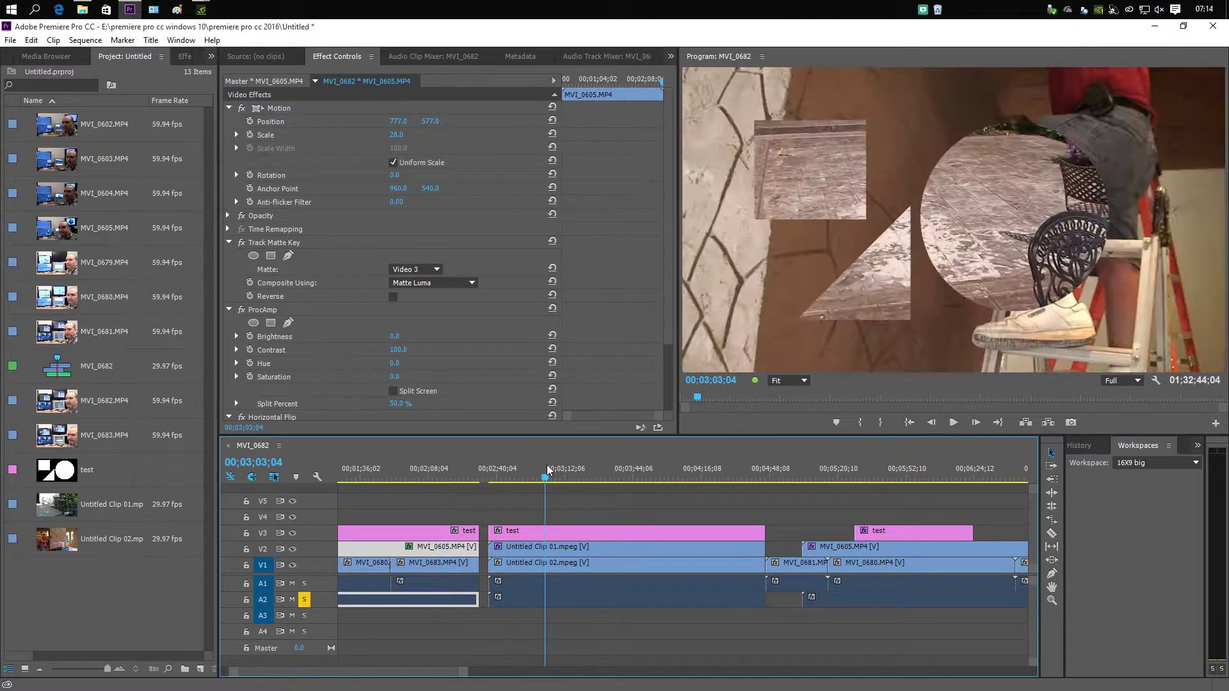
pyautogui.click(446, 475)
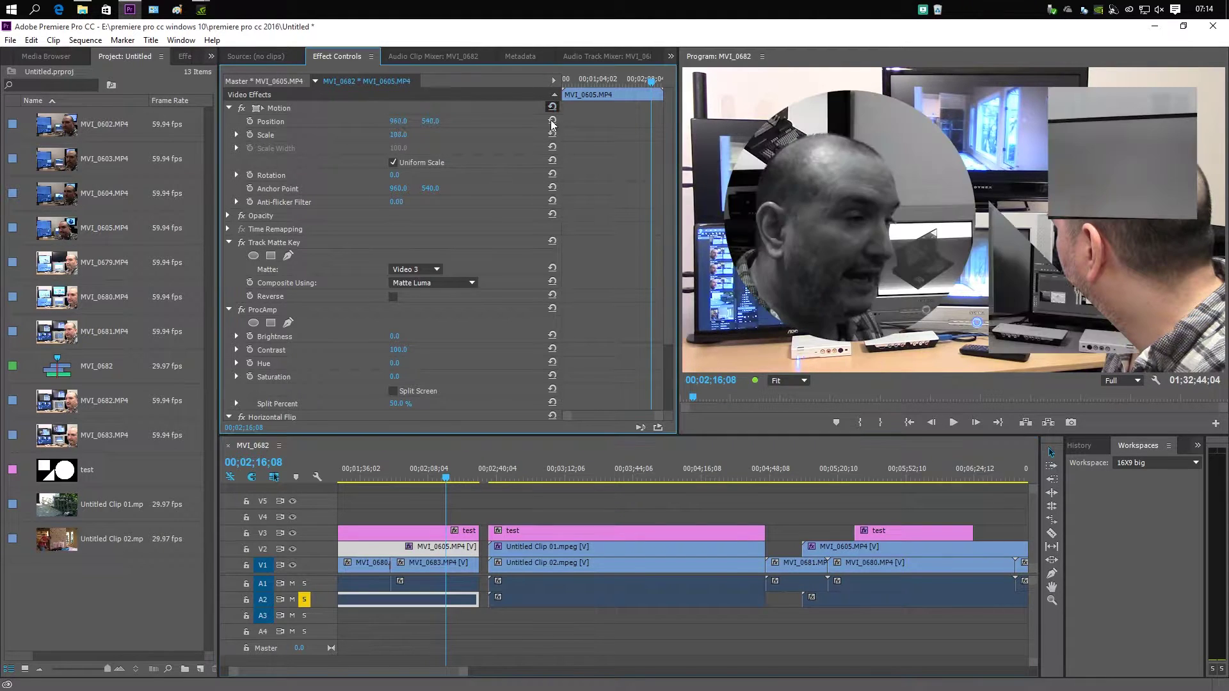
pyautogui.click(435, 536)
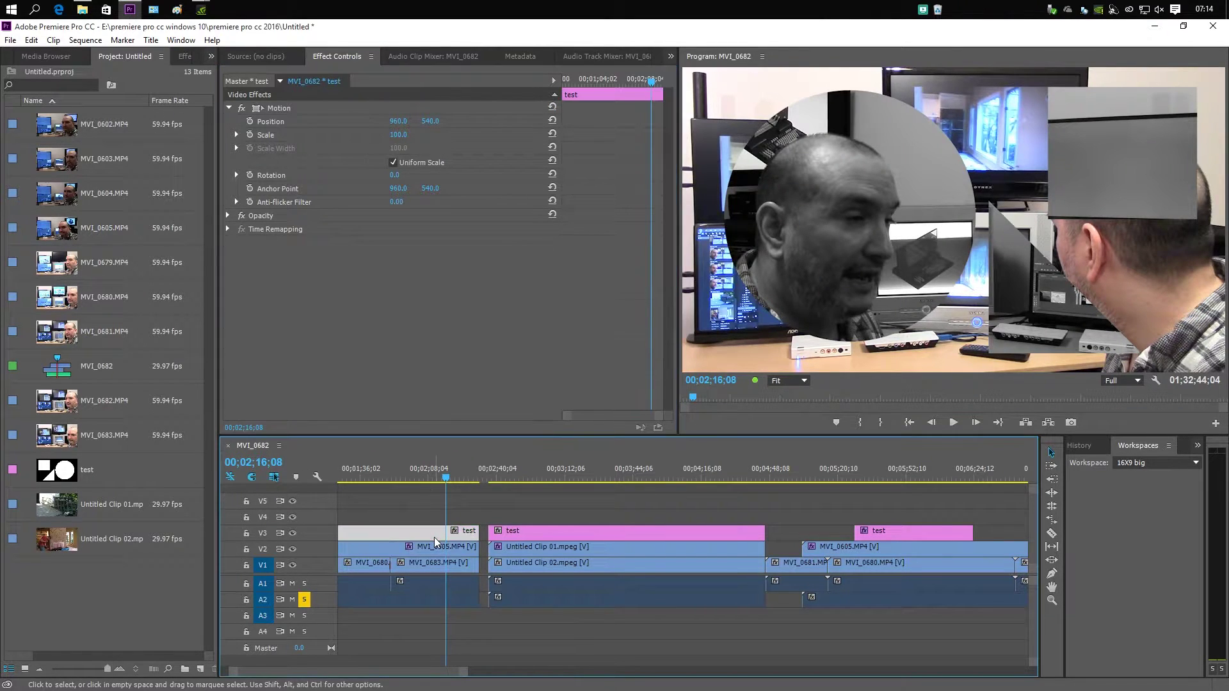
pyautogui.click(554, 108)
# - Compare the matte shapes over the Untitled Clip section with those over the first MVI_0605.MP4 section
pyautogui.moveTo(447, 476); pyautogui.dragTo(566, 473)
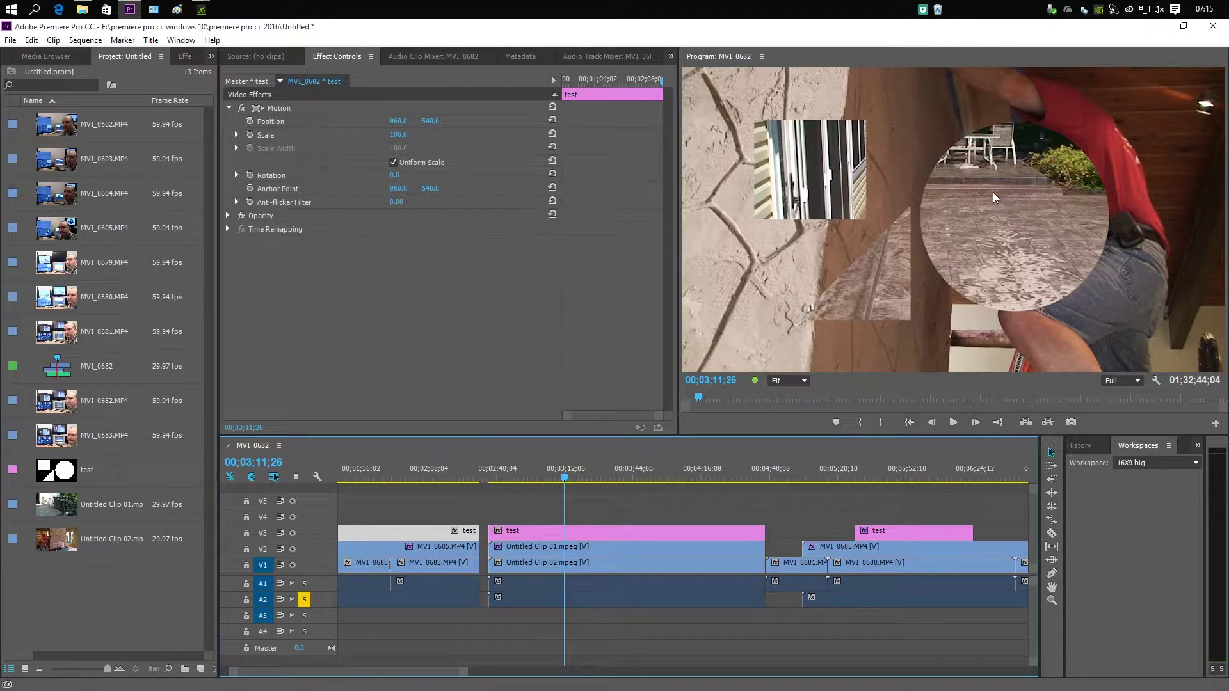
pyautogui.click(445, 475)
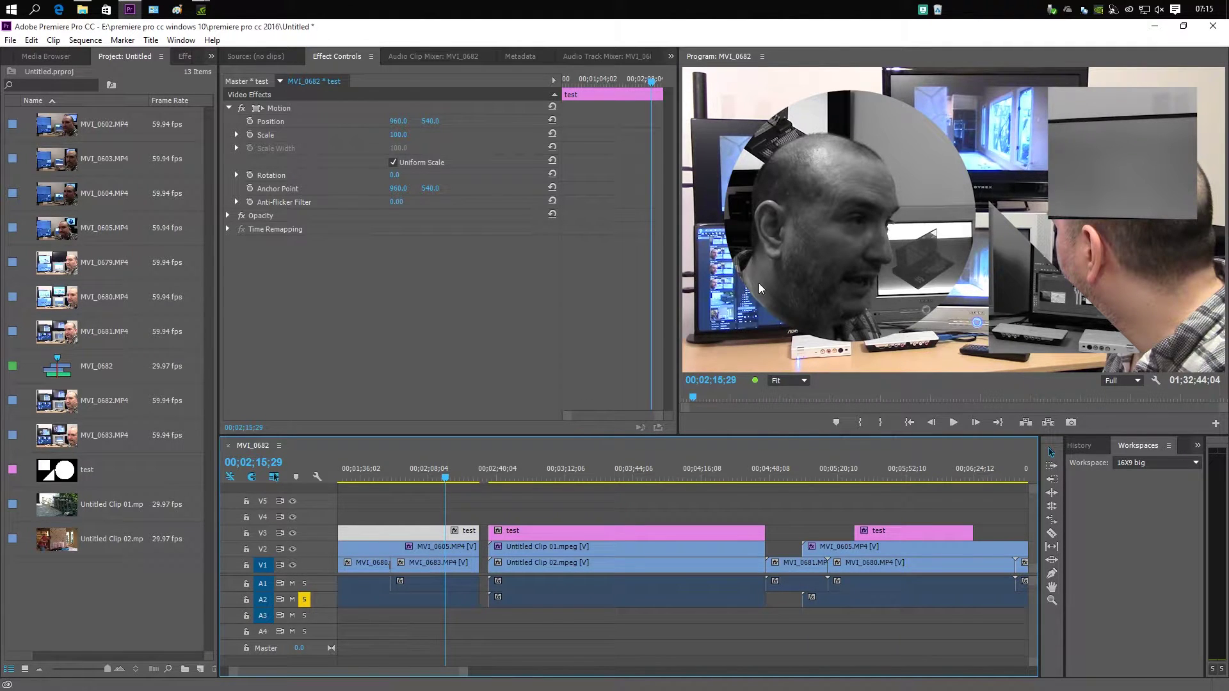
pyautogui.moveTo(473, 474); pyautogui.dragTo(531, 472)
pyautogui.click(548, 475)
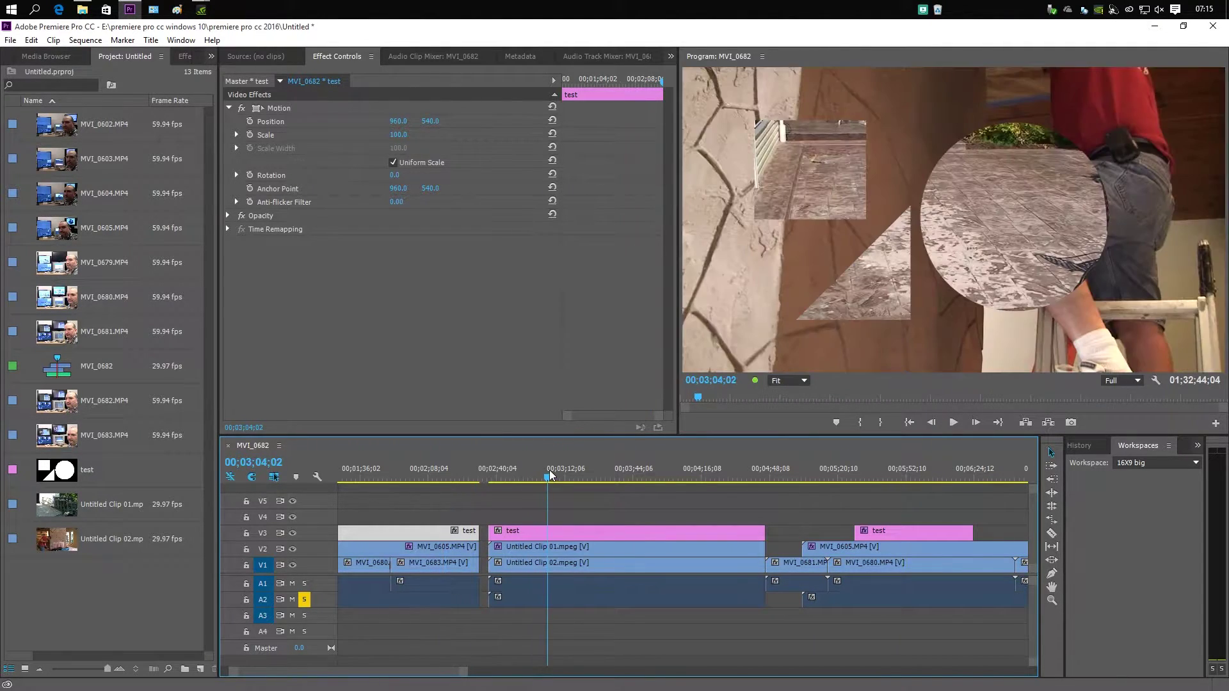
# - Try scaling Untitled Clip 01.mpeg on V2 to 45, preview it briefly, and reset its Motion effect
pyautogui.click(601, 550)
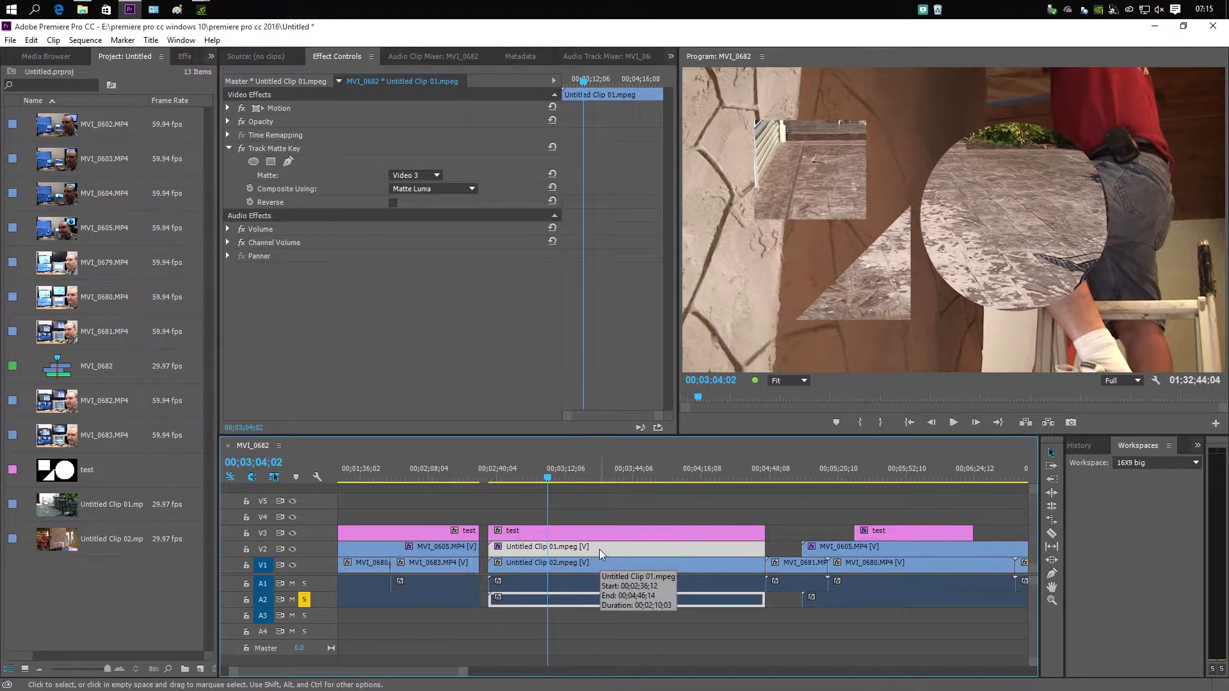
pyautogui.click(229, 108)
pyautogui.moveTo(394, 137); pyautogui.dragTo(403, 136)
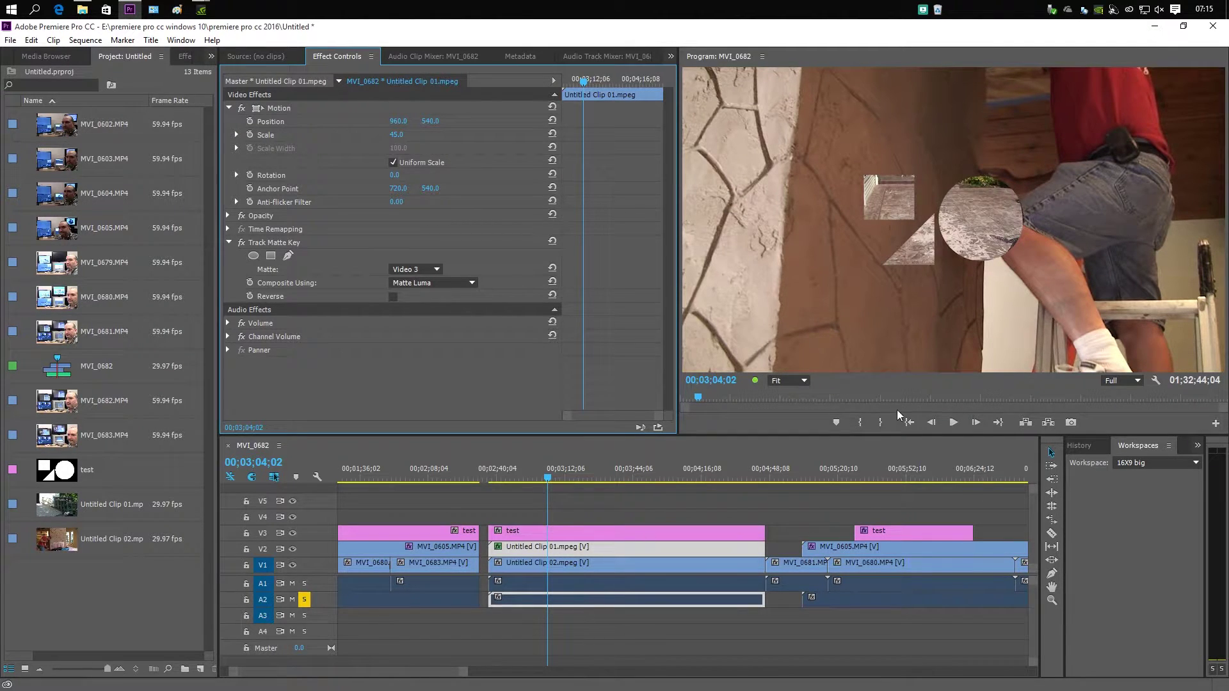
pyautogui.click(953, 423)
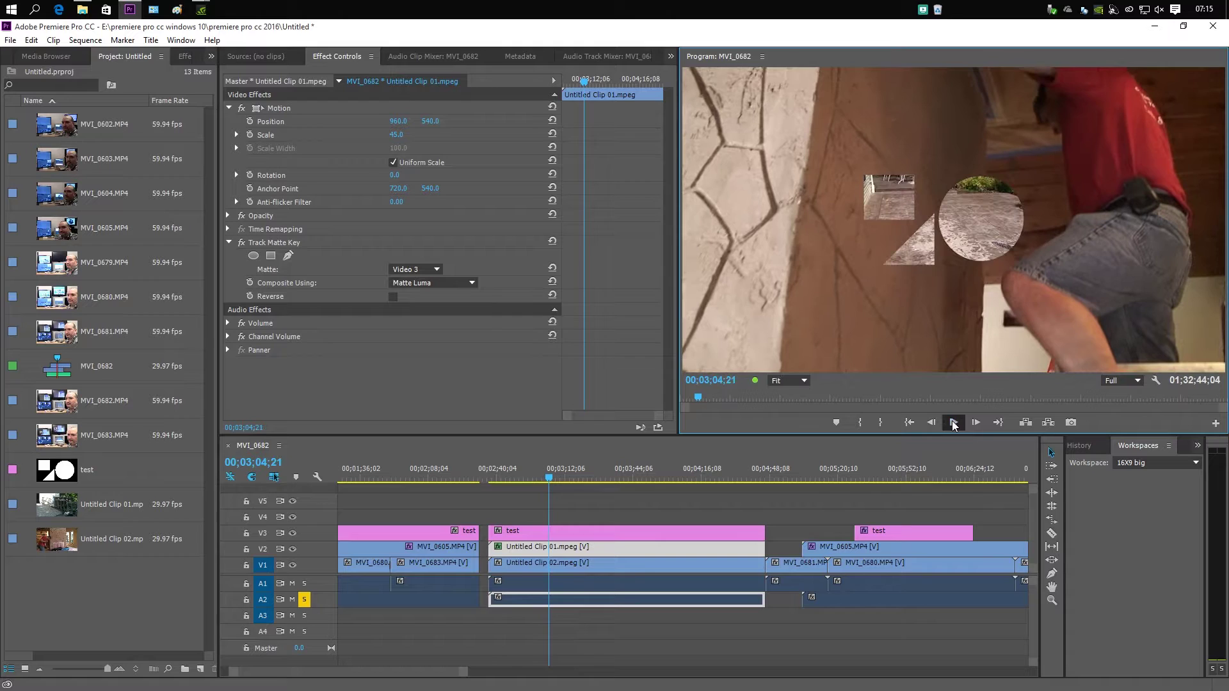
pyautogui.click(553, 108)
pyautogui.click(552, 110)
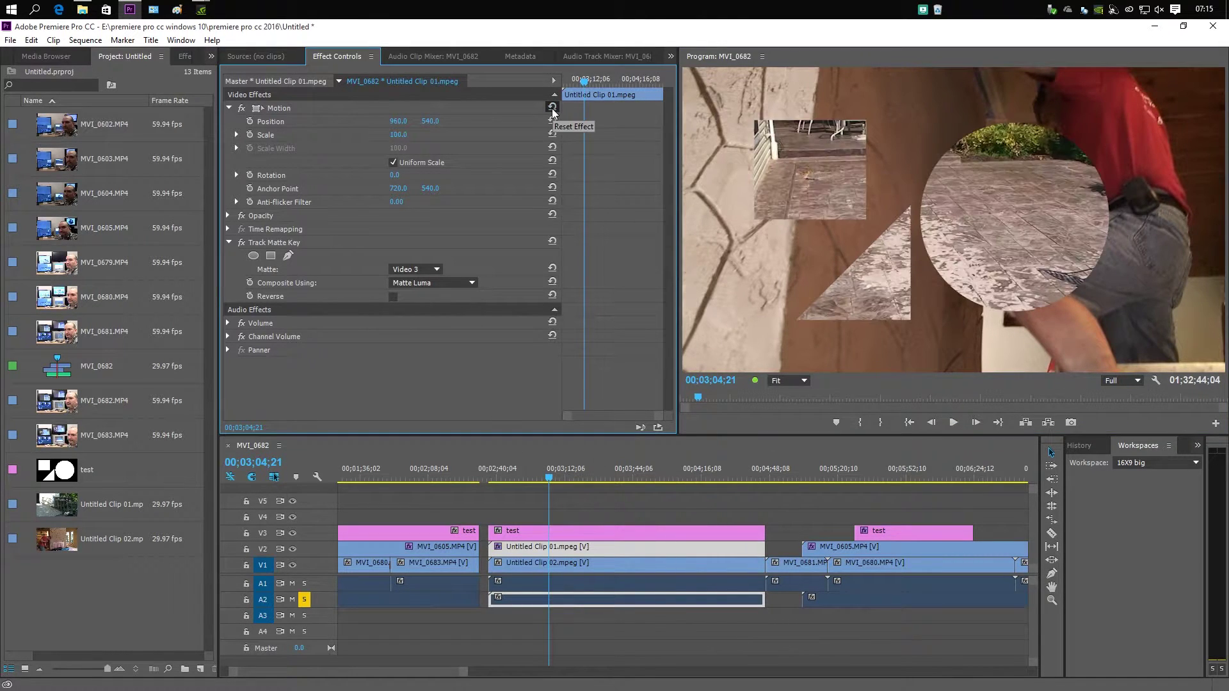
# - Apply Scale to Frame Size to Untitled Clip 01.mpeg on V2 and Untitled Clip 02.mpeg on V1
pyautogui.rightClick(617, 550)
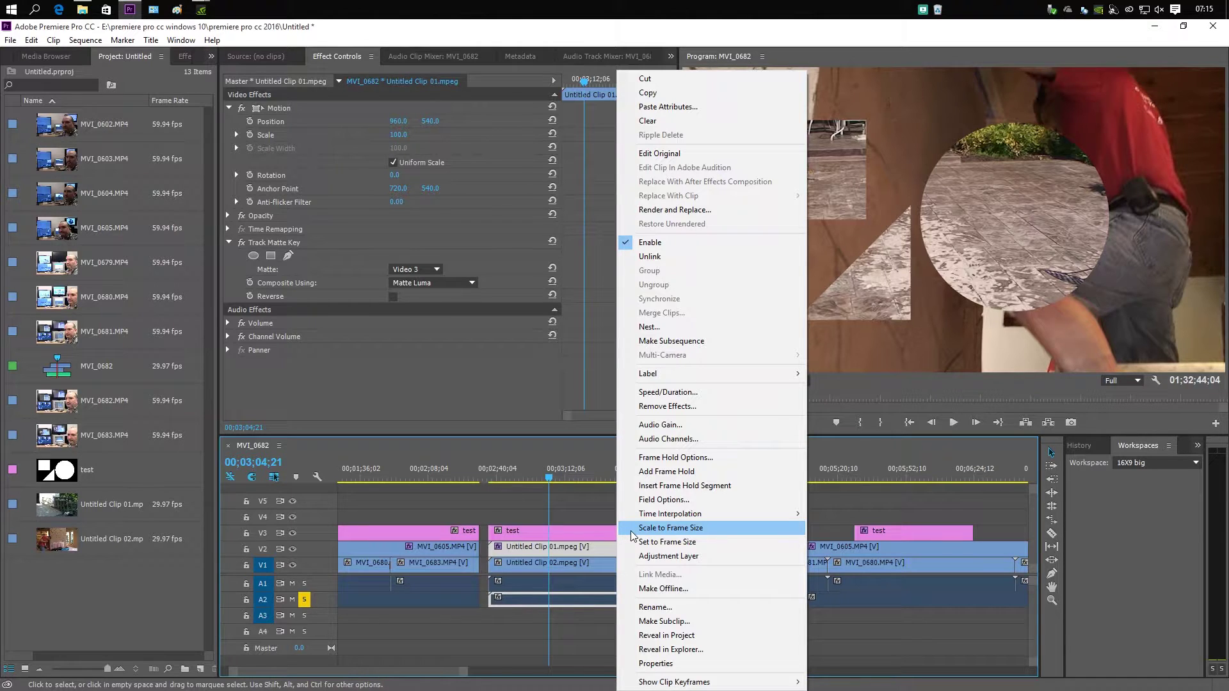
pyautogui.click(666, 528)
pyautogui.click(623, 563)
pyautogui.rightClick(623, 563)
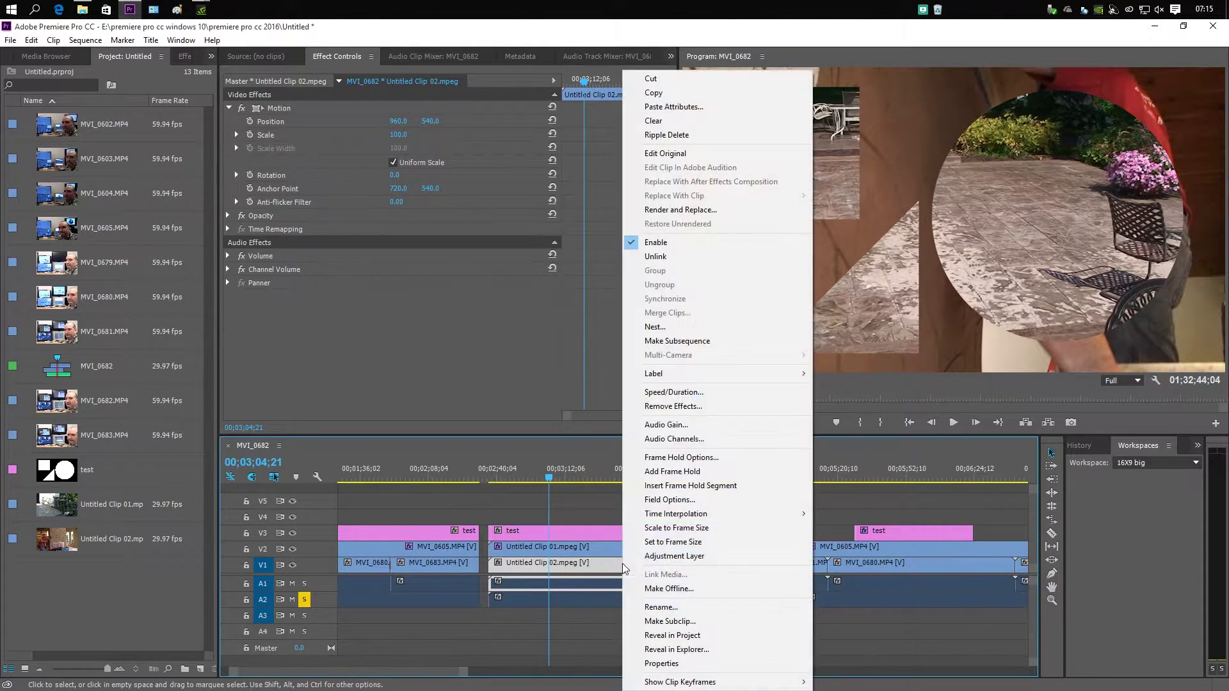
pyautogui.click(643, 528)
# - Try scaling Untitled Clip 01.mpeg to 24 at position 790, 703, preview it, and reset its Motion effect
pyautogui.click(615, 547)
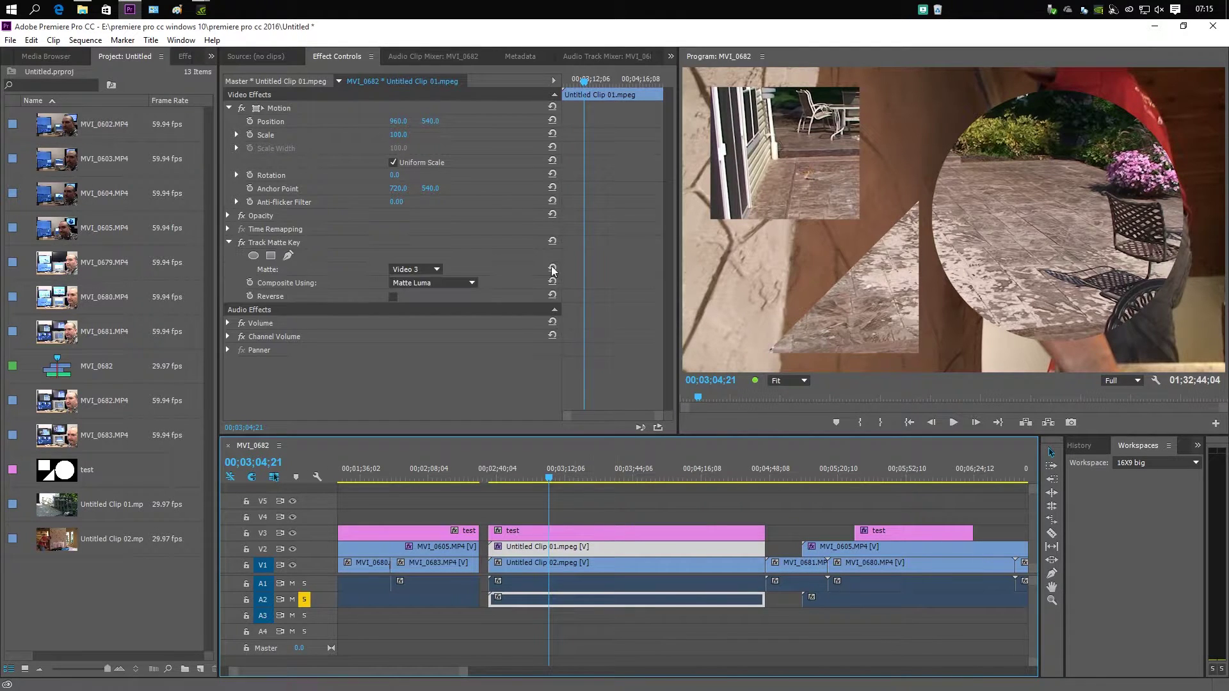
pyautogui.moveTo(401, 137); pyautogui.dragTo(534, 123)
pyautogui.moveTo(404, 134); pyautogui.dragTo(289, 121)
pyautogui.click(952, 423)
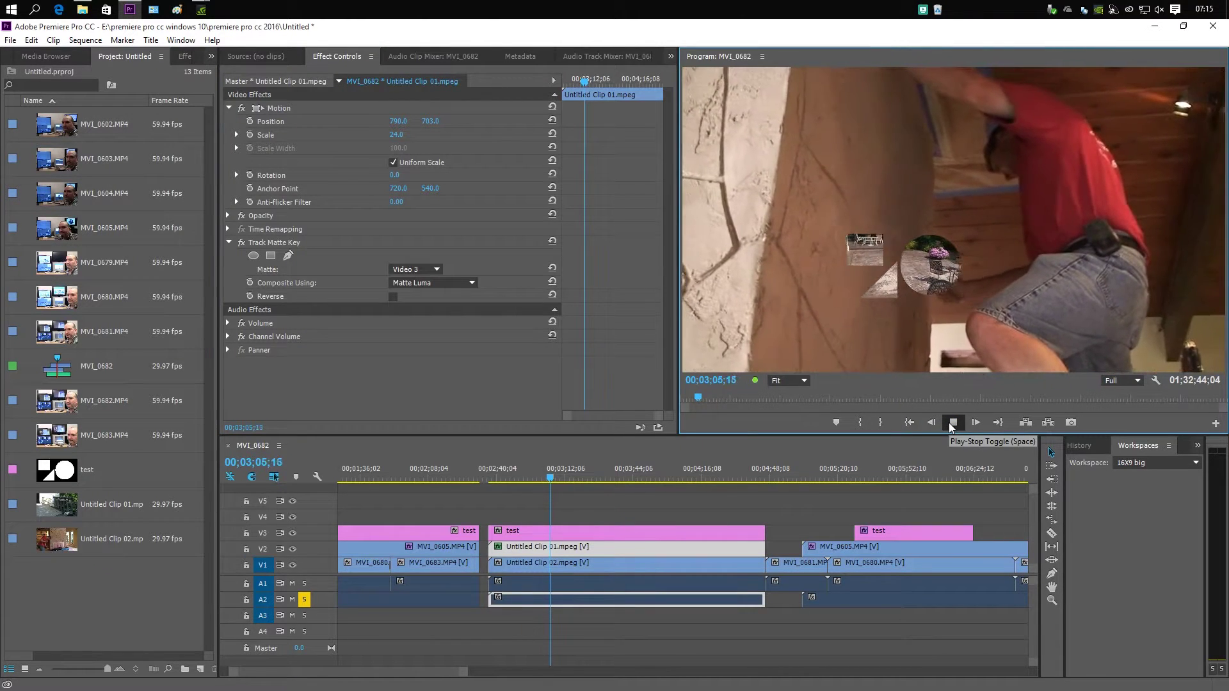
pyautogui.click(951, 426)
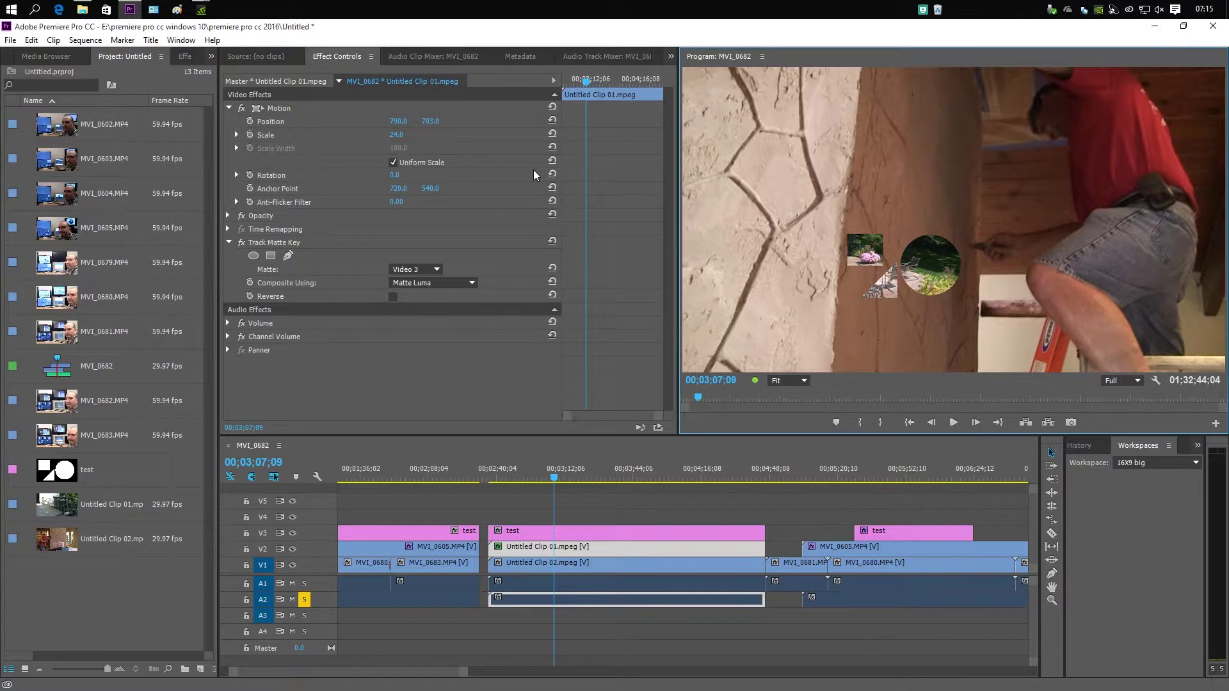
pyautogui.click(553, 107)
# - Try scaling the test title above Untitled Clip 01.mpeg to 36 at position 641, 565, and reset its Motion effect
pyautogui.click(567, 535)
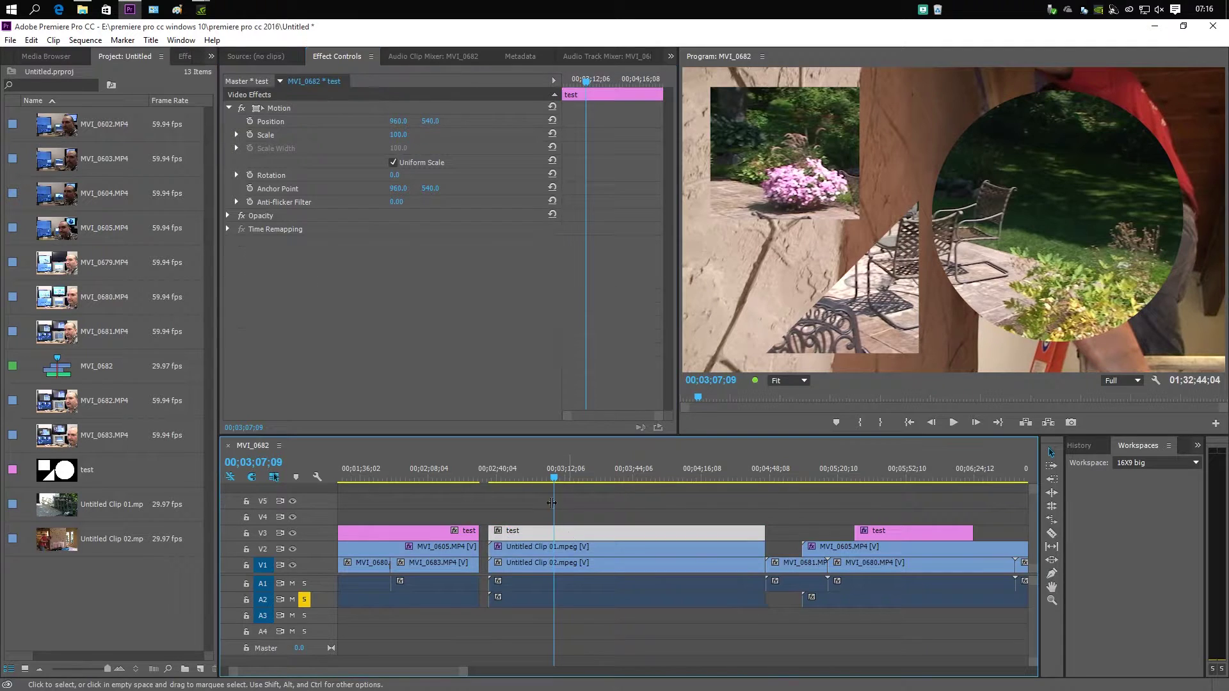
pyautogui.moveTo(399, 134); pyautogui.dragTo(561, 121)
pyautogui.moveTo(398, 121); pyautogui.dragTo(193, 121)
pyautogui.moveTo(397, 135); pyautogui.dragTo(311, 121)
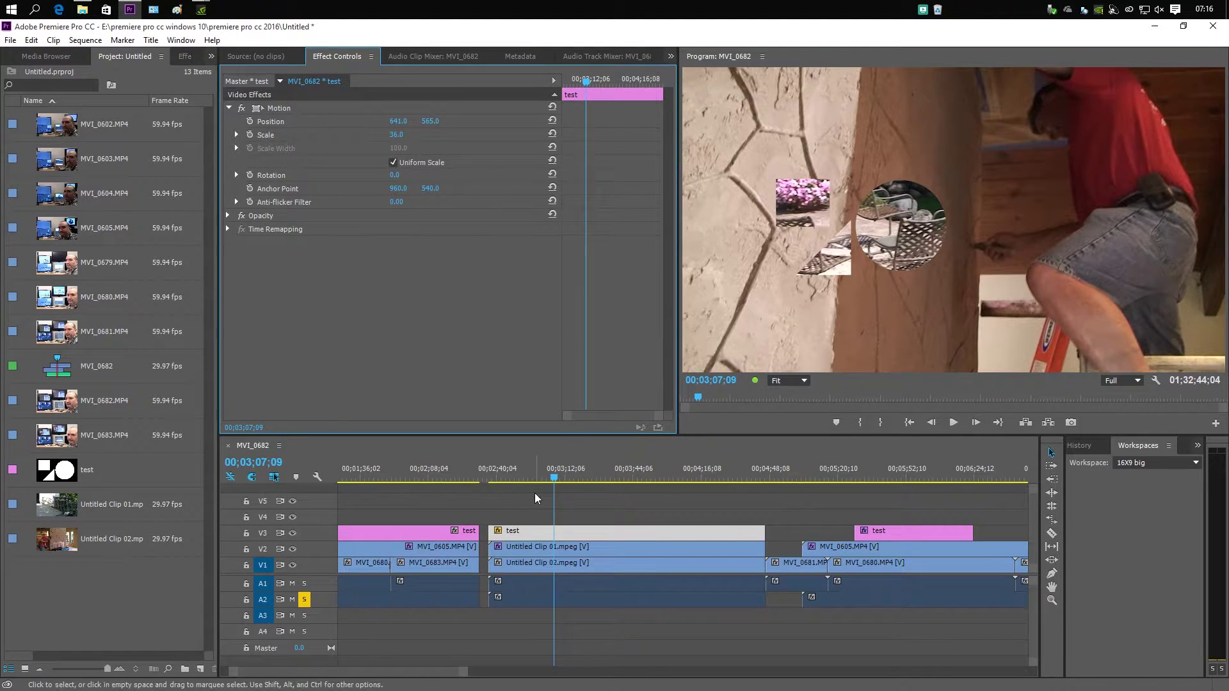
pyautogui.click(553, 106)
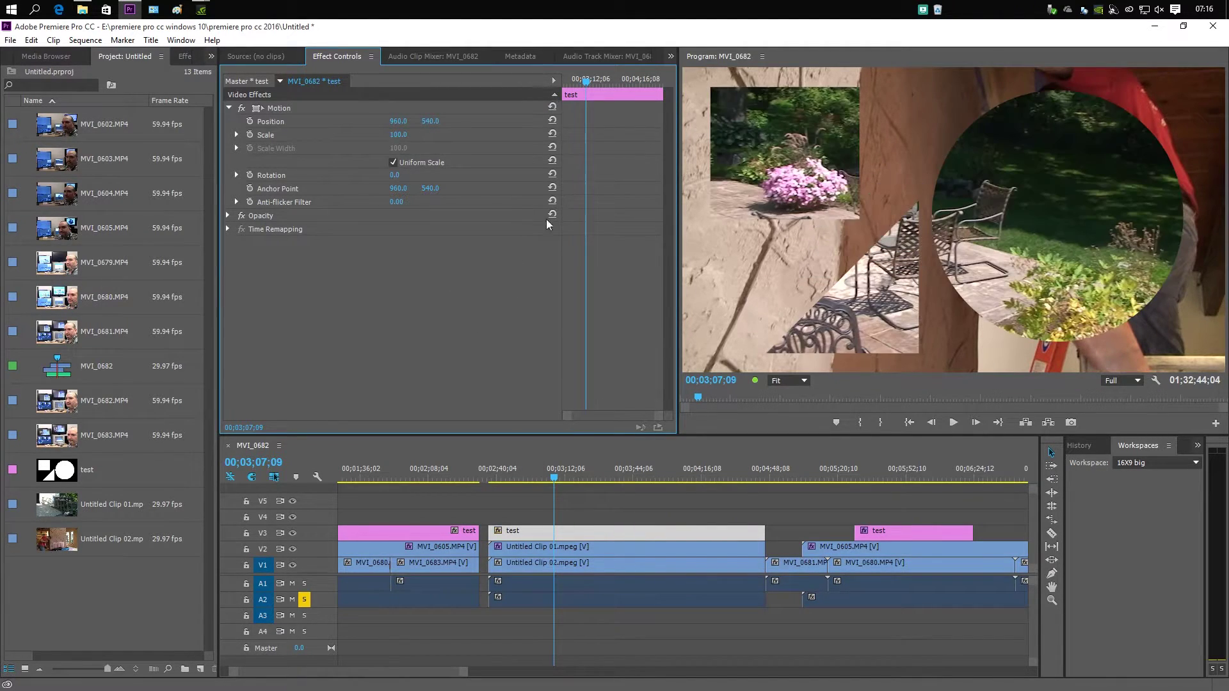
# - Turn off Scale to Frame Size for Untitled Clip 01.mpeg on V2
pyautogui.click(621, 543)
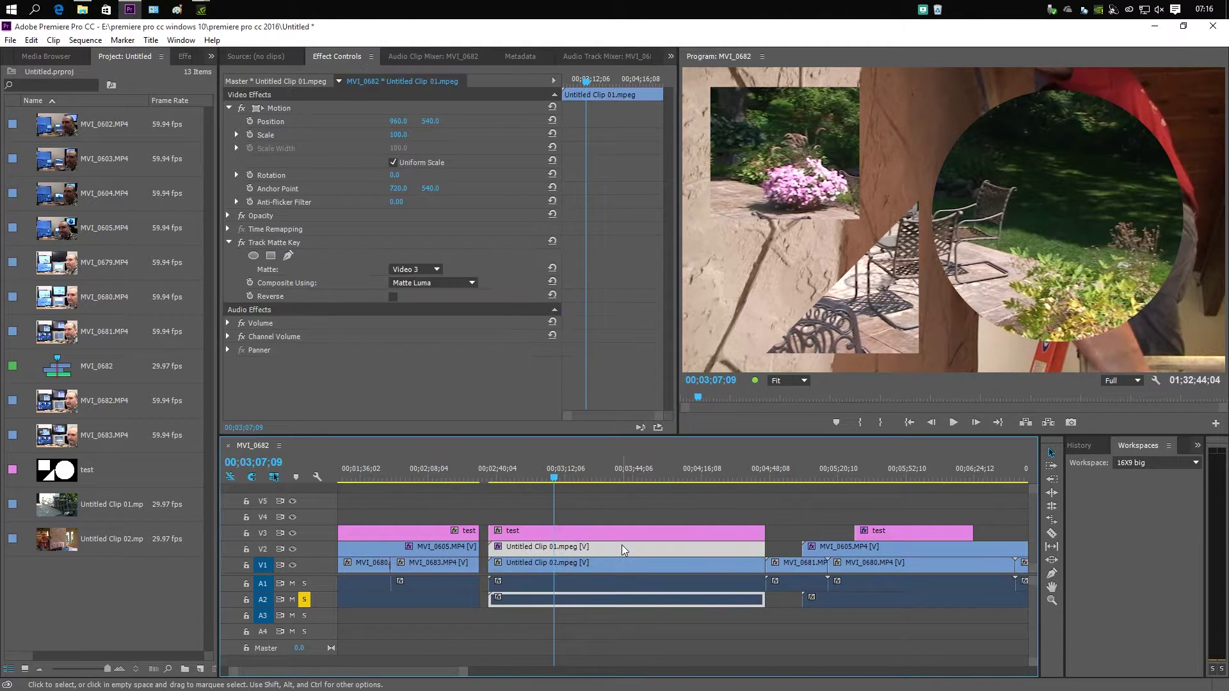
pyautogui.rightClick(621, 544)
pyautogui.click(629, 538)
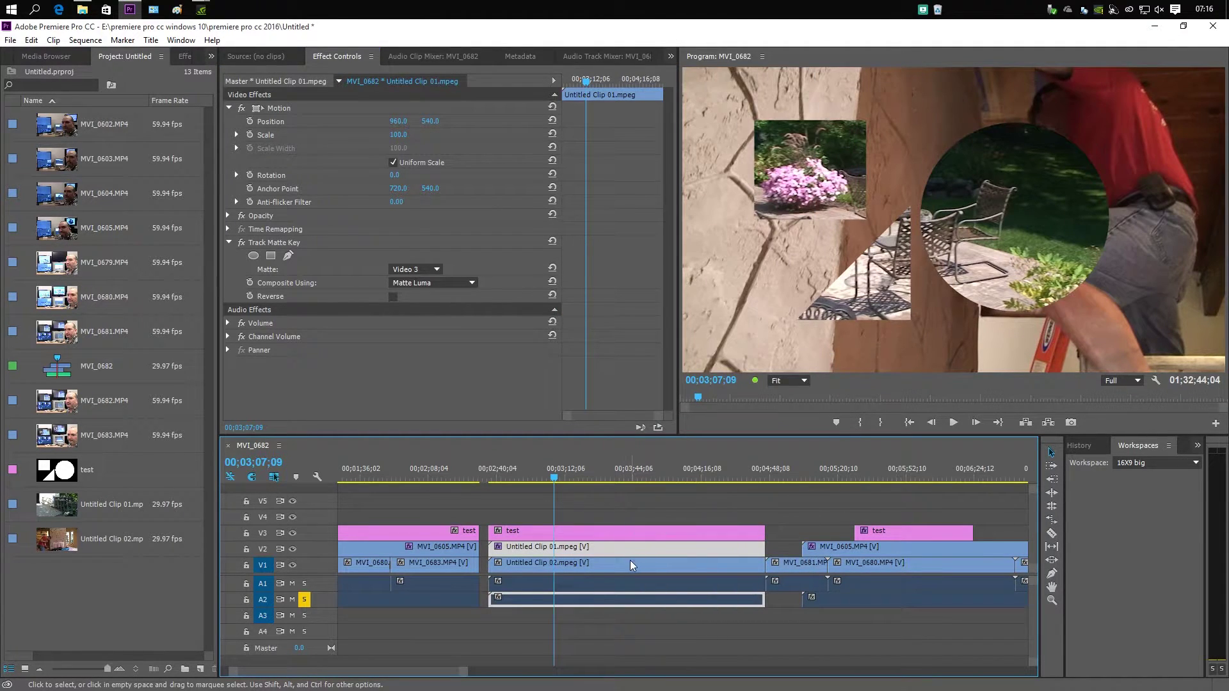
# - Turn off Scale to Frame Size for Untitled Clip 02.mpeg on V1
pyautogui.click(639, 562)
pyautogui.rightClick(639, 562)
pyautogui.click(643, 529)
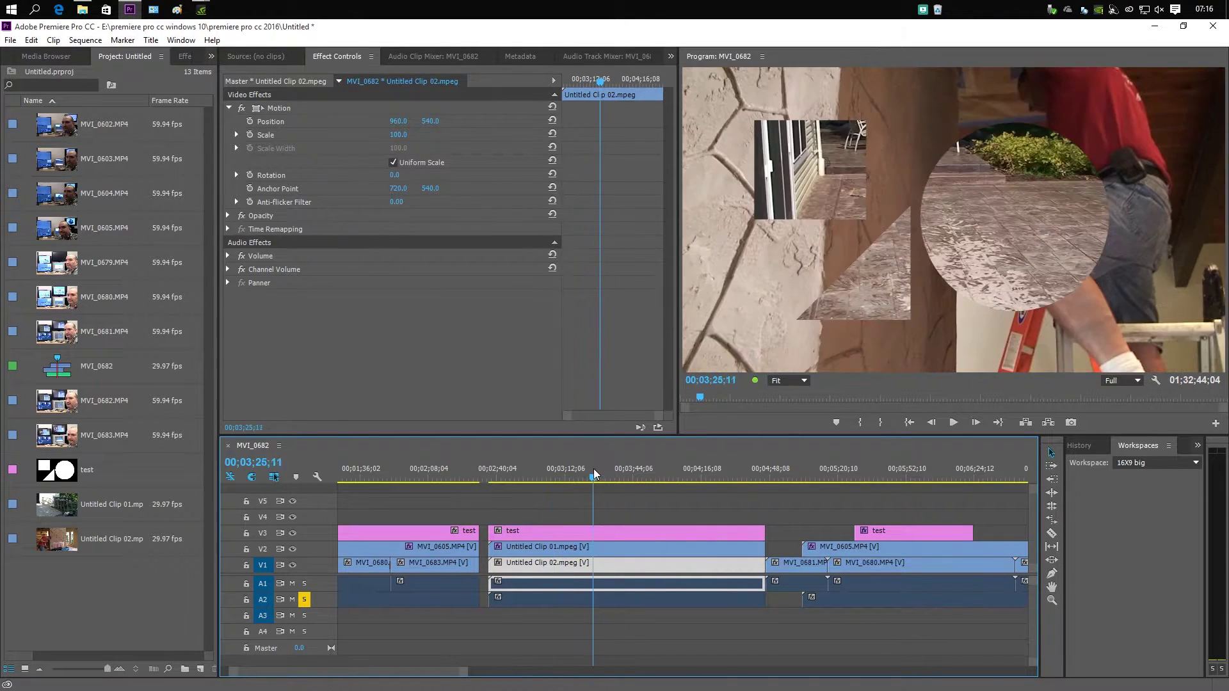
# - Switch the project's renderer to Mercury Playback Engine Software Only and delete the rendered previews
pyautogui.moveTo(594, 474); pyautogui.dragTo(441, 477)
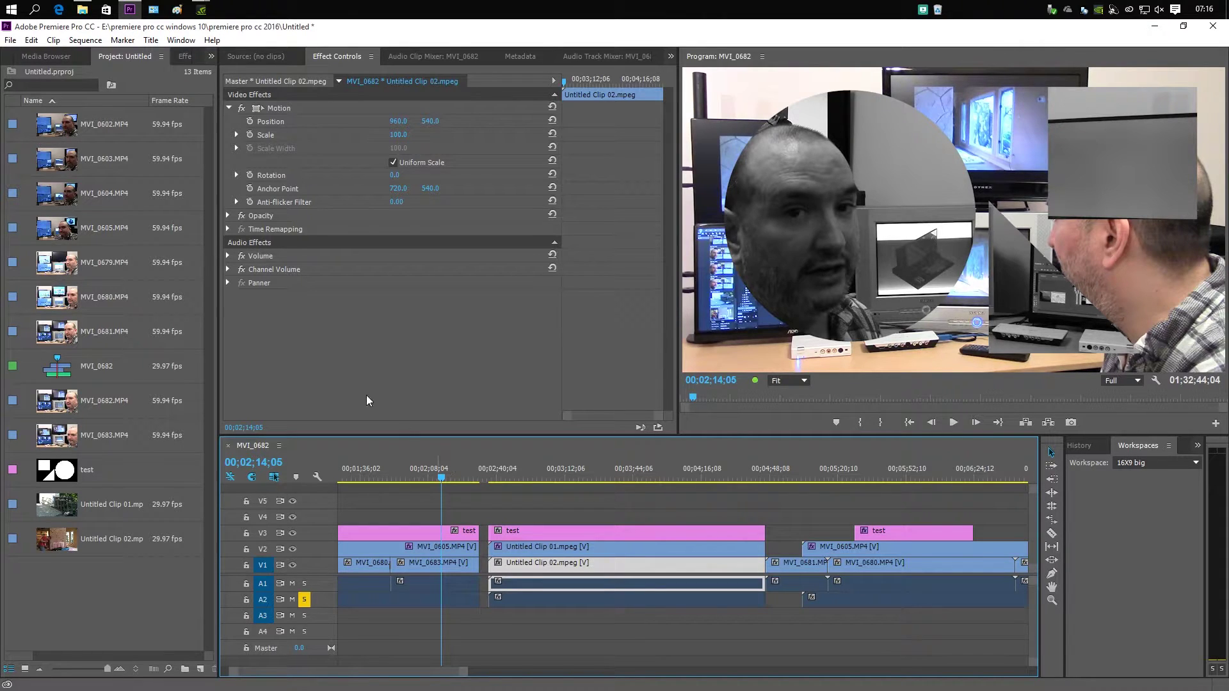
pyautogui.click(11, 40)
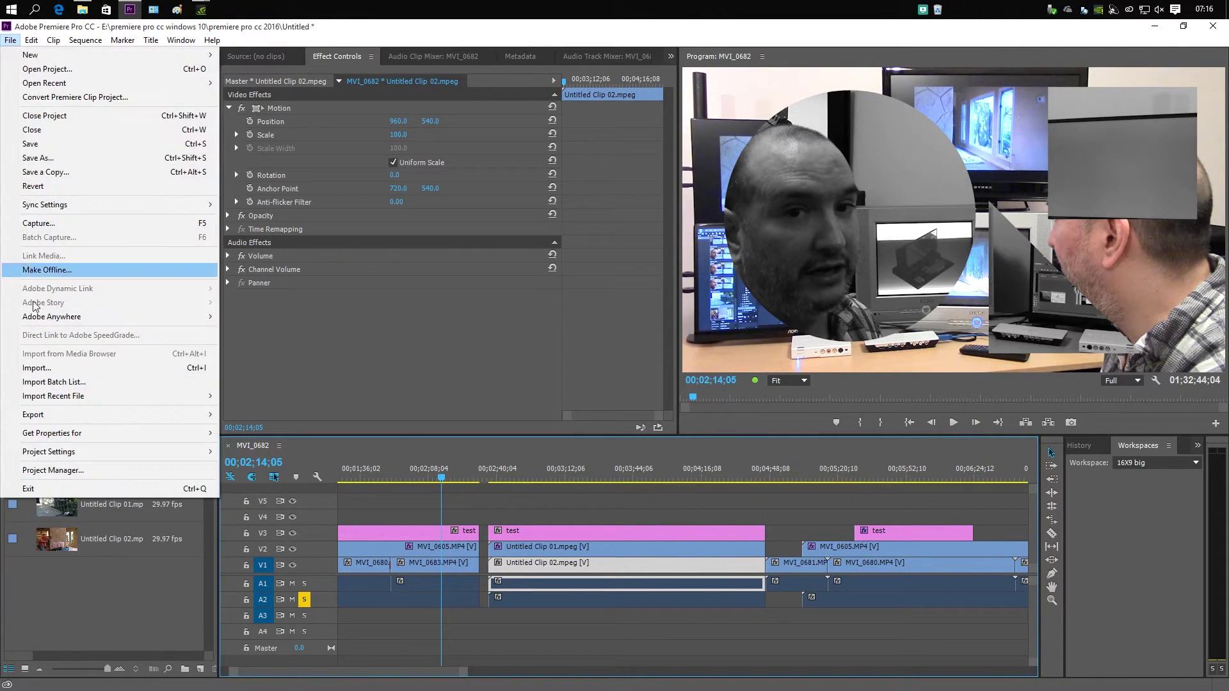
pyautogui.moveTo(74, 453)
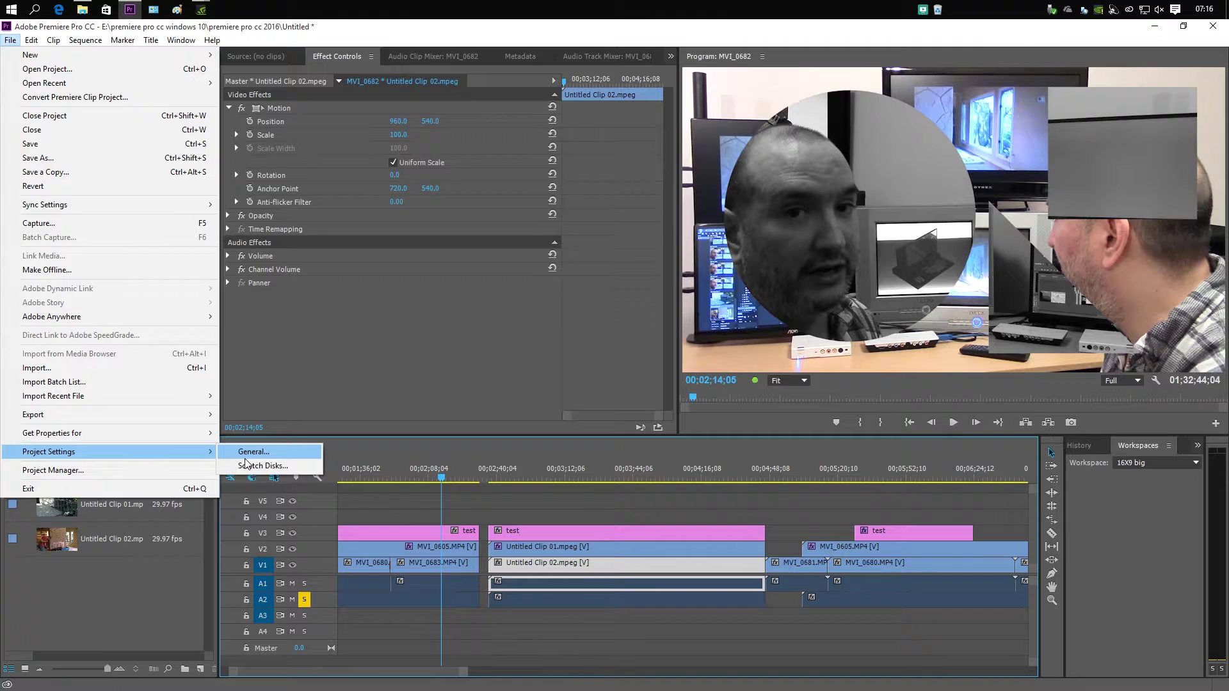
pyautogui.click(252, 452)
pyautogui.click(690, 249)
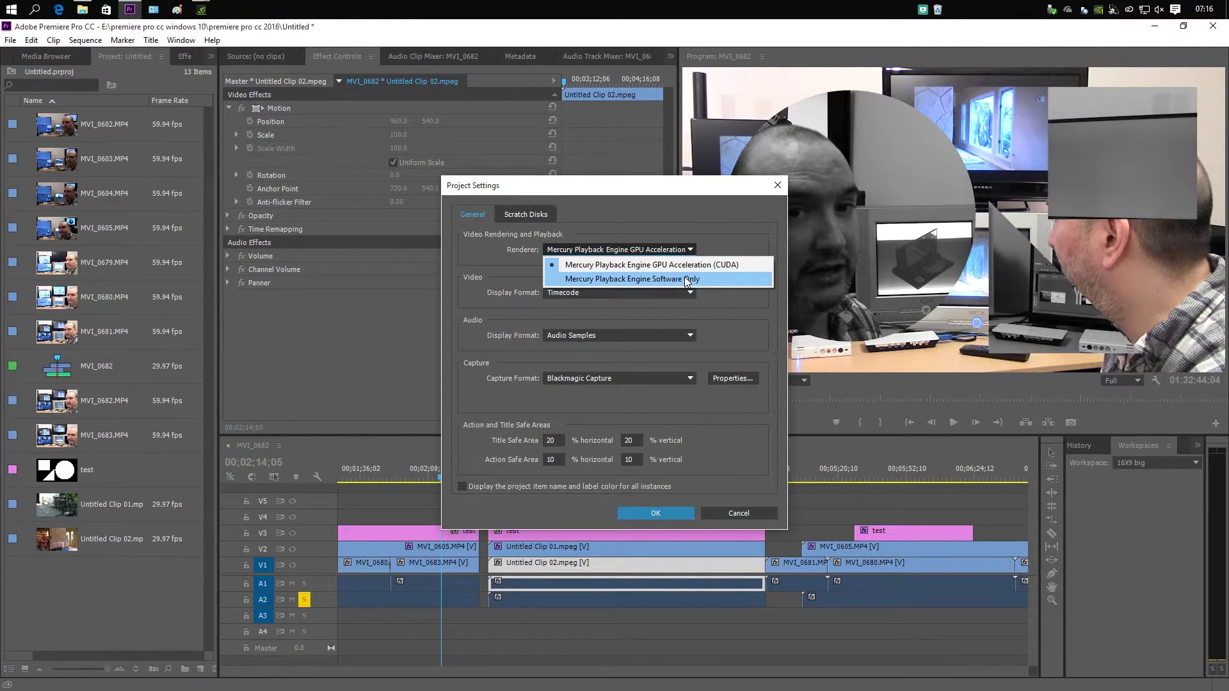
pyautogui.click(684, 278)
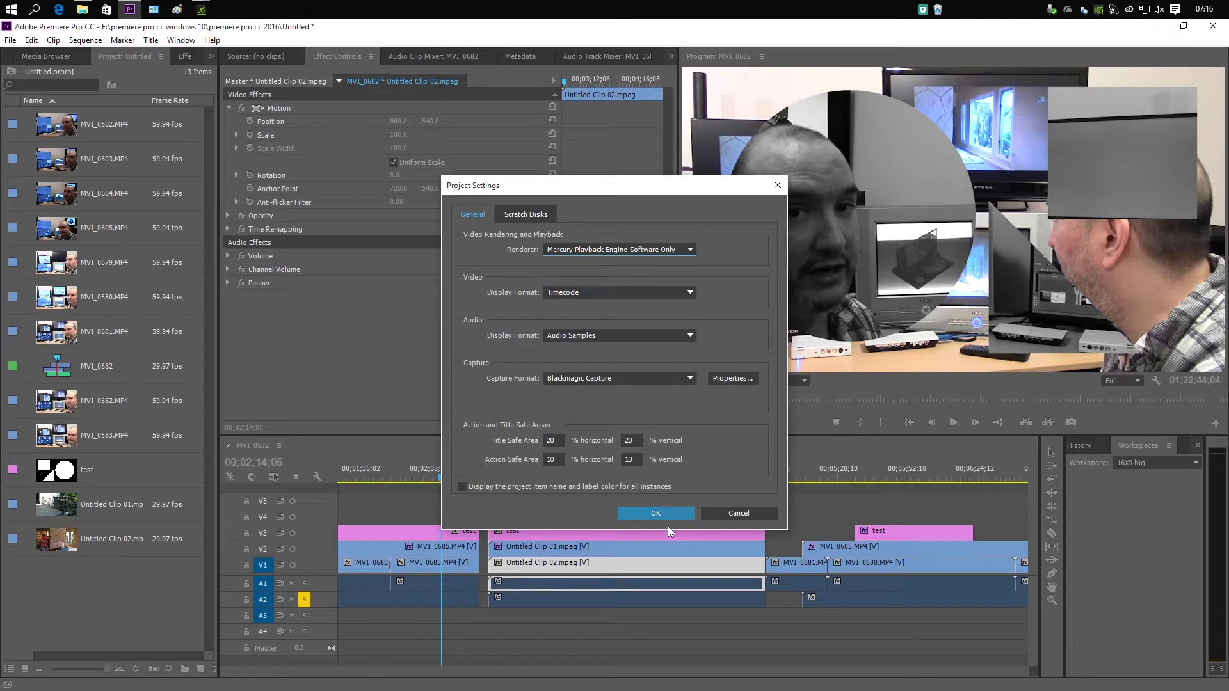
pyautogui.click(657, 513)
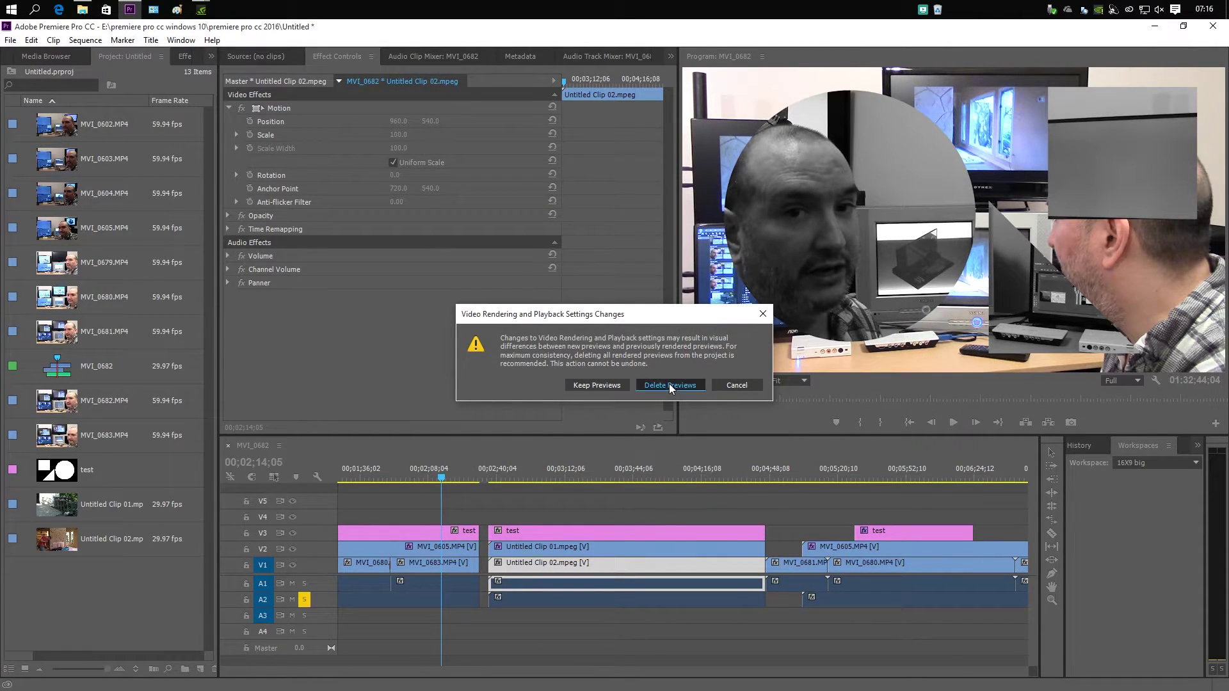
pyautogui.click(669, 384)
# - Scale Untitled Clip 01.mpeg on V2 to 26 at position 888, 665 and preview the composite
pyautogui.moveTo(441, 479); pyautogui.dragTo(447, 471)
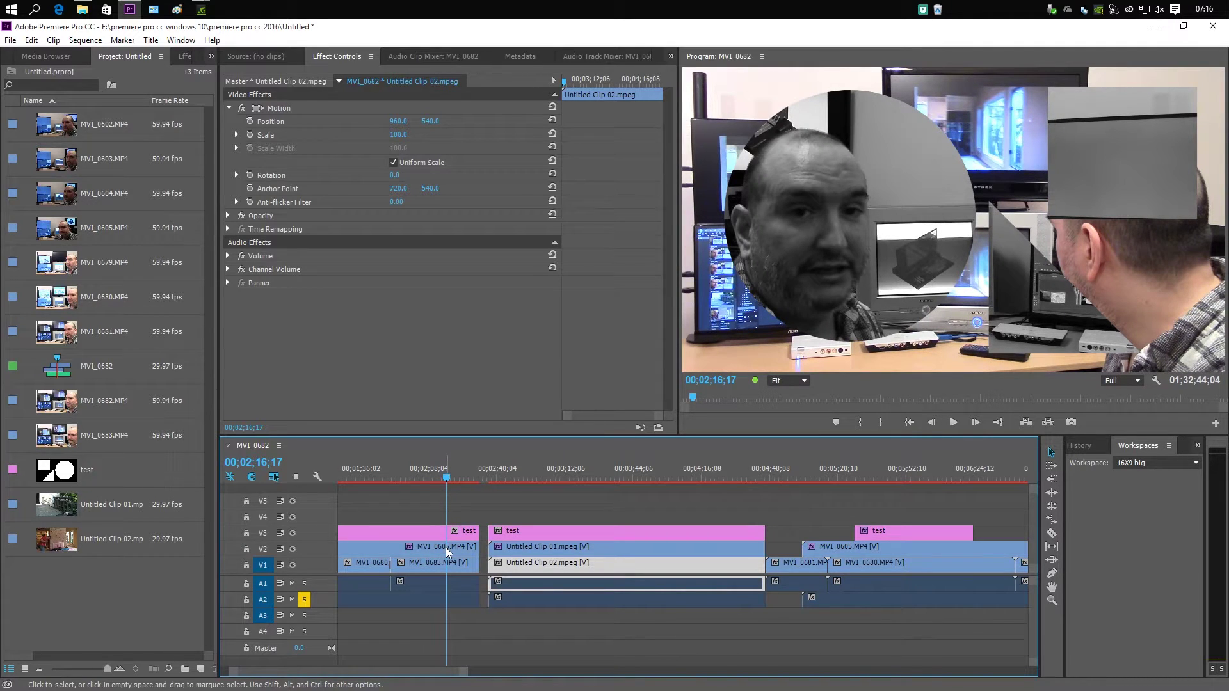
pyautogui.click(594, 470)
pyautogui.click(600, 464)
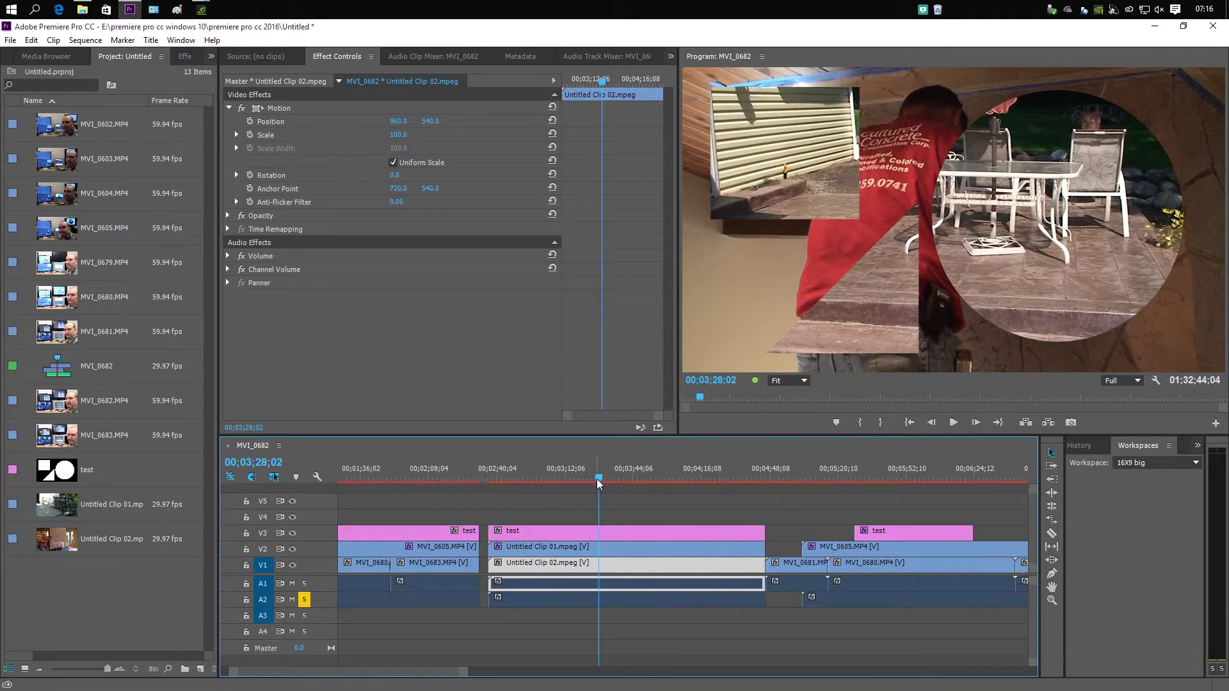
pyautogui.moveTo(598, 478); pyautogui.dragTo(448, 477)
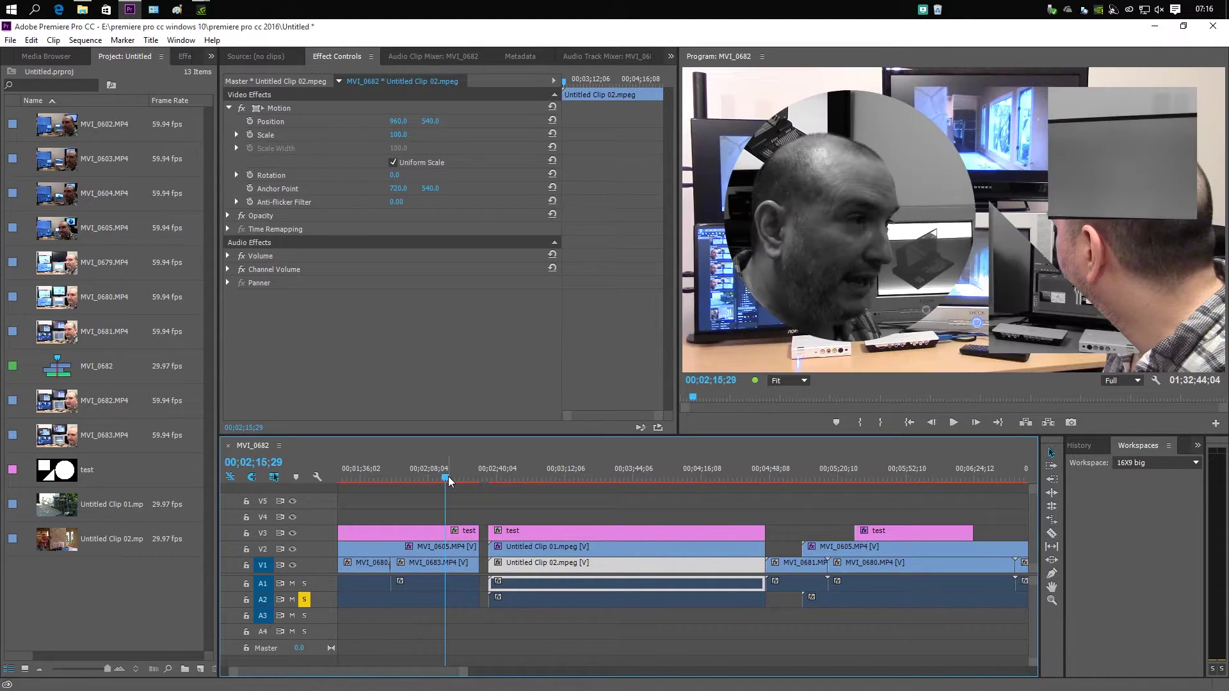
pyautogui.click(567, 478)
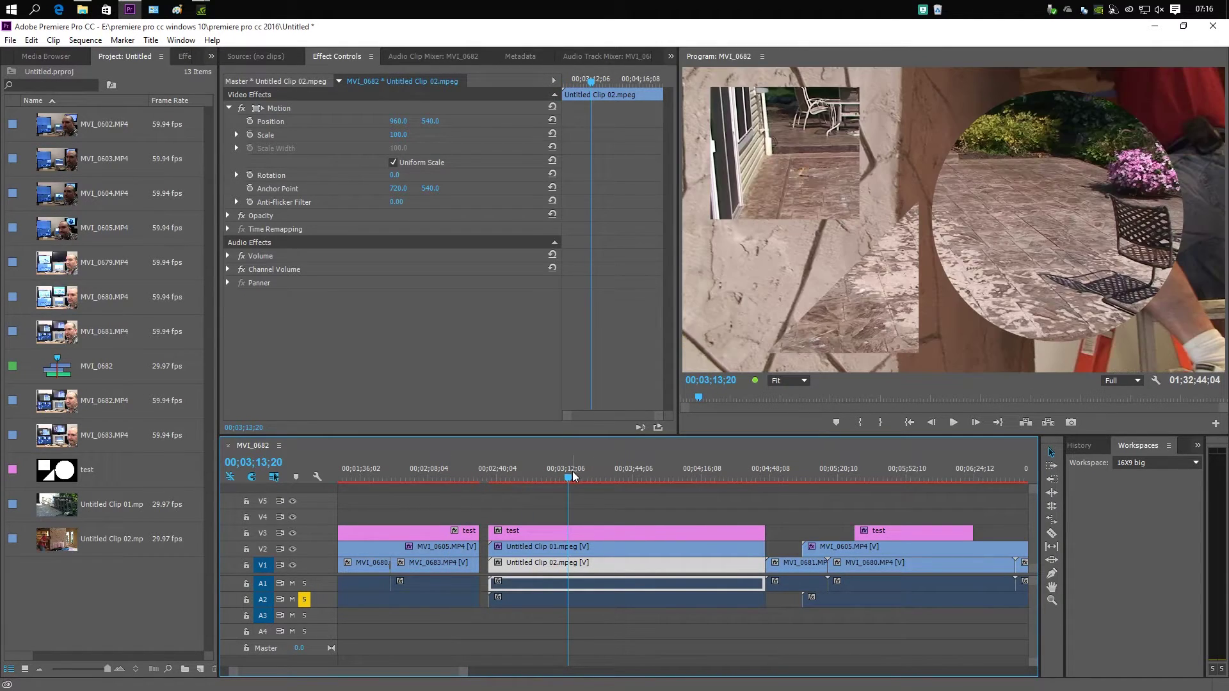
pyautogui.click(619, 548)
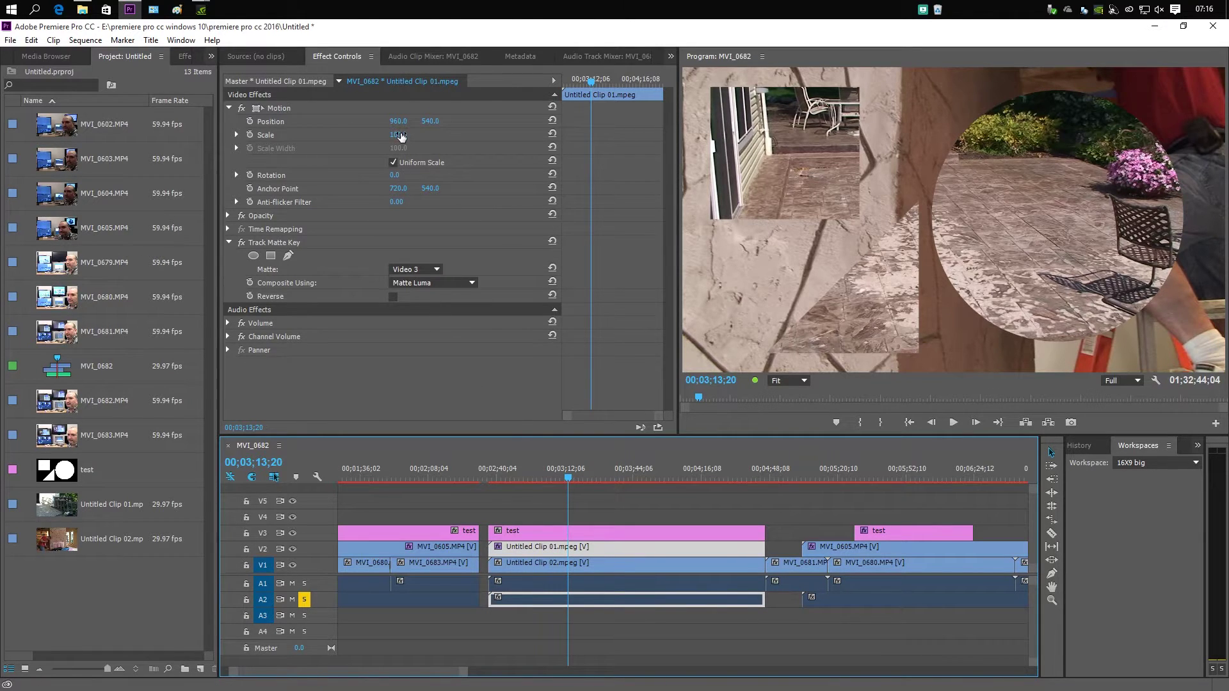
pyautogui.moveTo(402, 136)
pyautogui.mouseDown()
pyautogui.moveTo(434, 126)
pyautogui.moveTo(391, 125)
pyautogui.mouseUp()
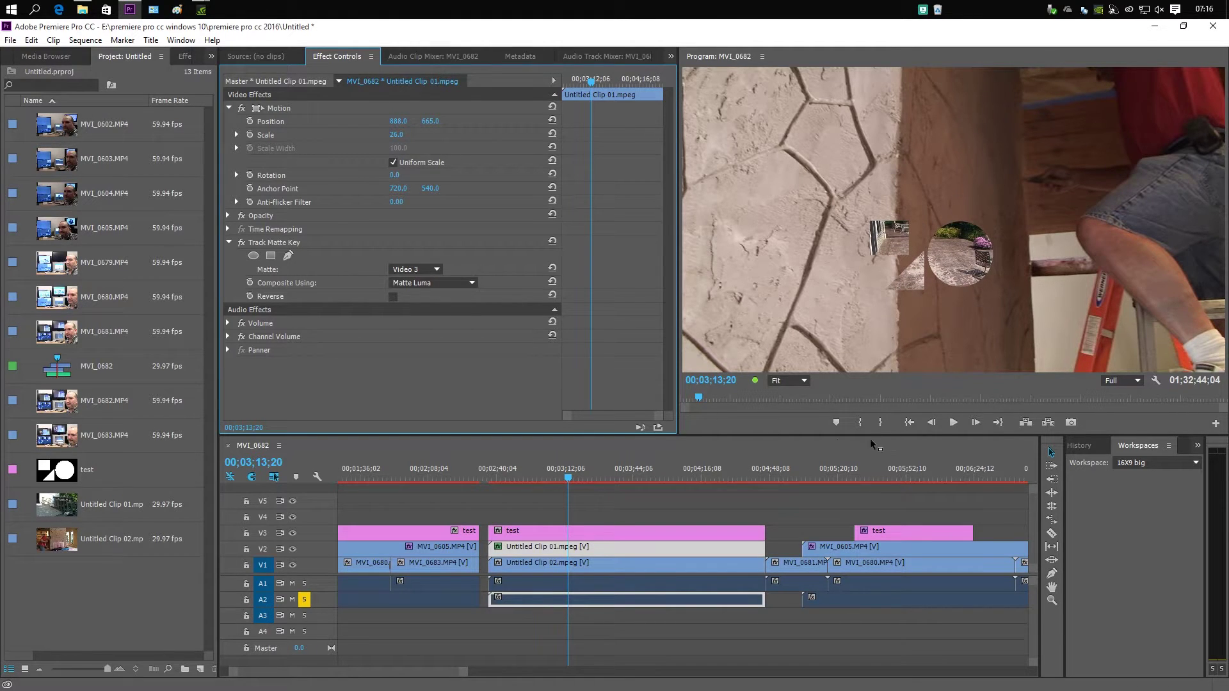
pyautogui.click(952, 426)
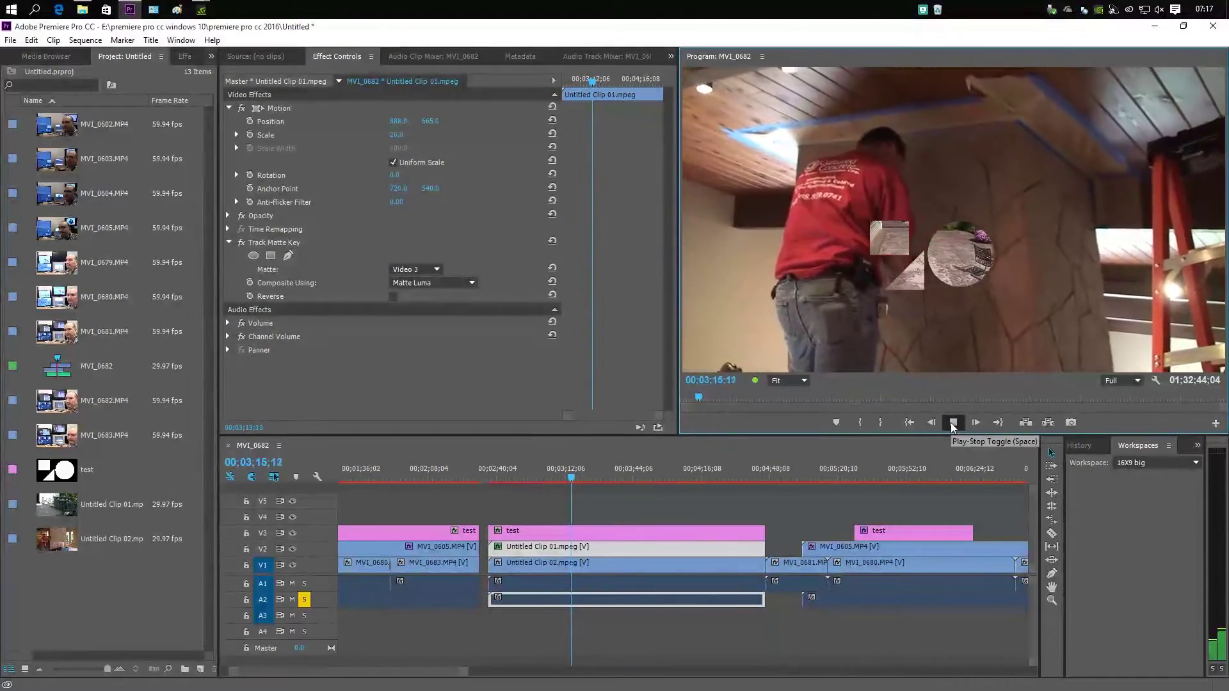
pyautogui.click(952, 424)
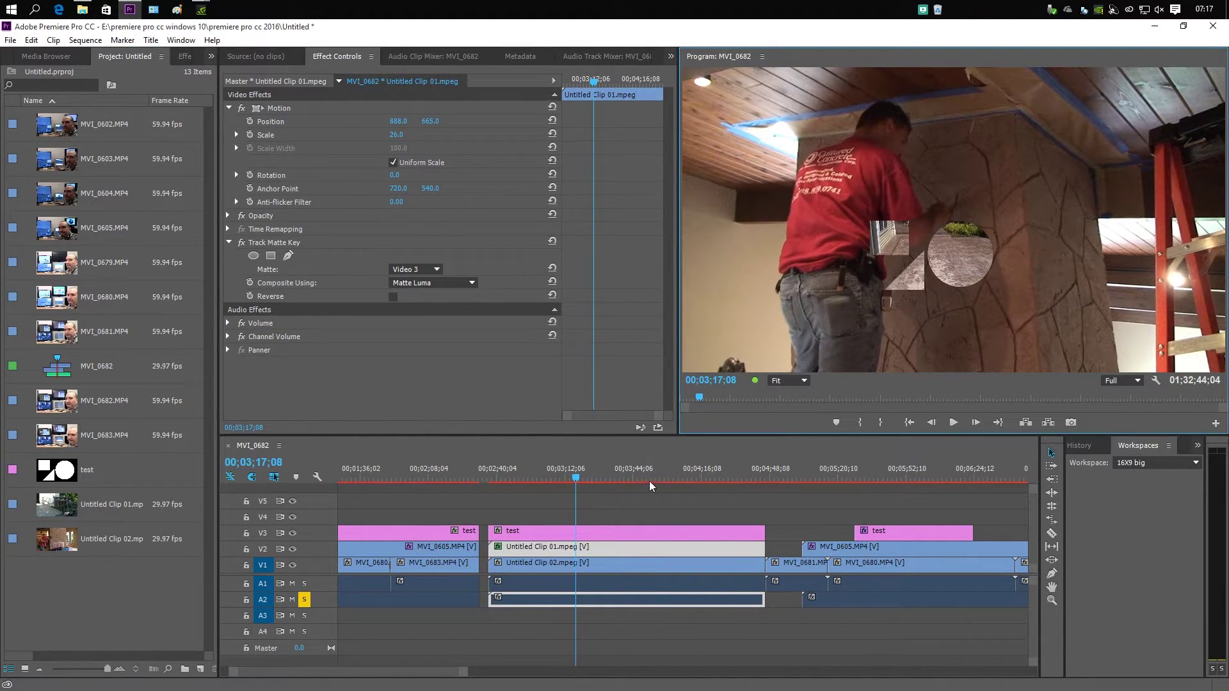
# - Try scaling the test title above the first MVI_0605.MP4 clip to 50 at position 1186, 550, and reset its Motion effect
pyautogui.click(577, 477)
pyautogui.click(452, 478)
pyautogui.click(447, 533)
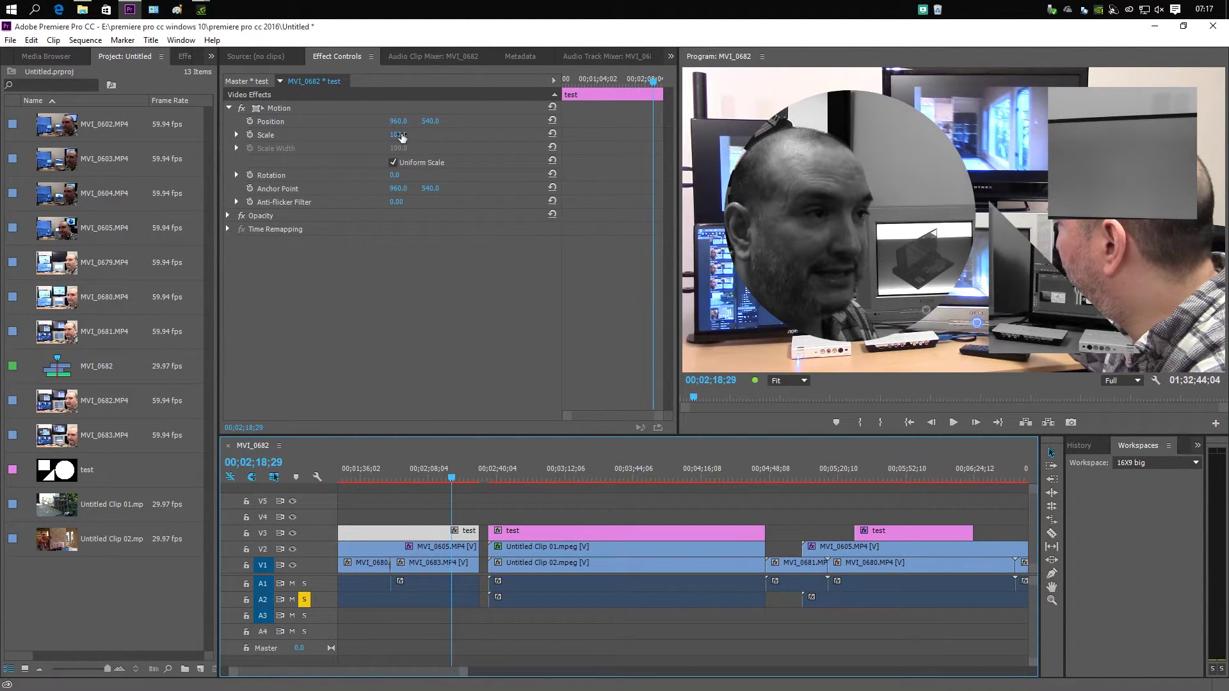
pyautogui.moveTo(402, 139); pyautogui.dragTo(487, 121)
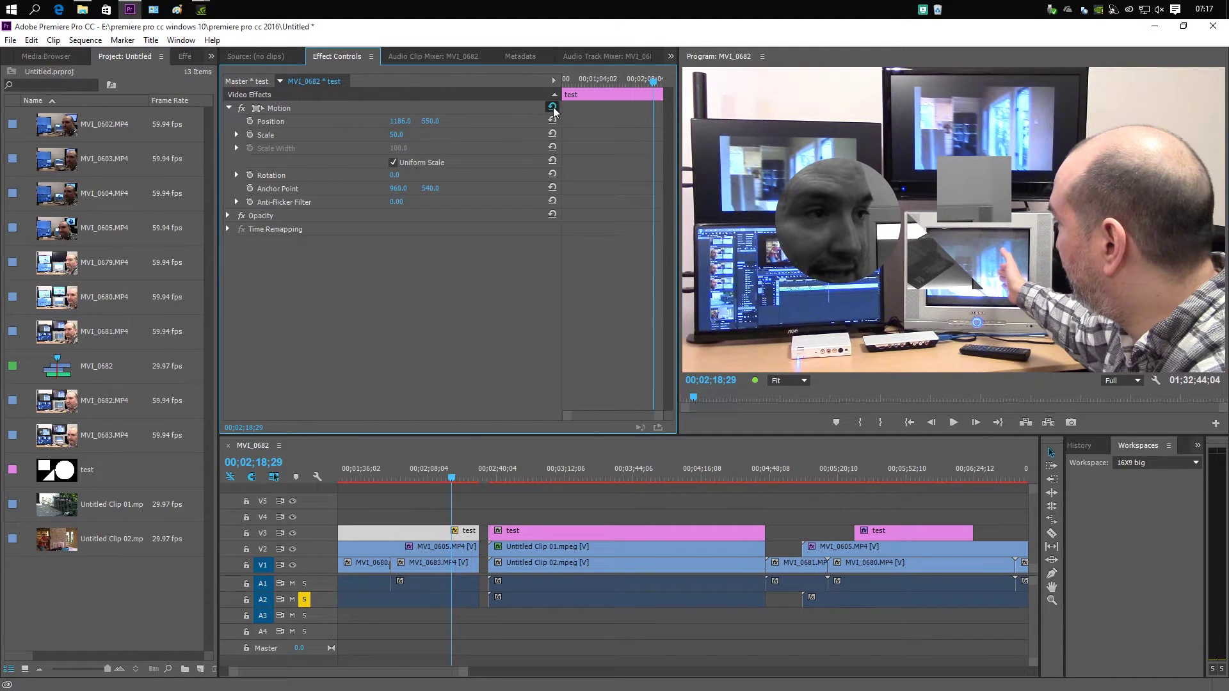
pyautogui.click(552, 108)
# - Scale the first MVI_0605.MP4 clip on V2 to 27 at position 934, 686 and play the result
pyautogui.click(440, 549)
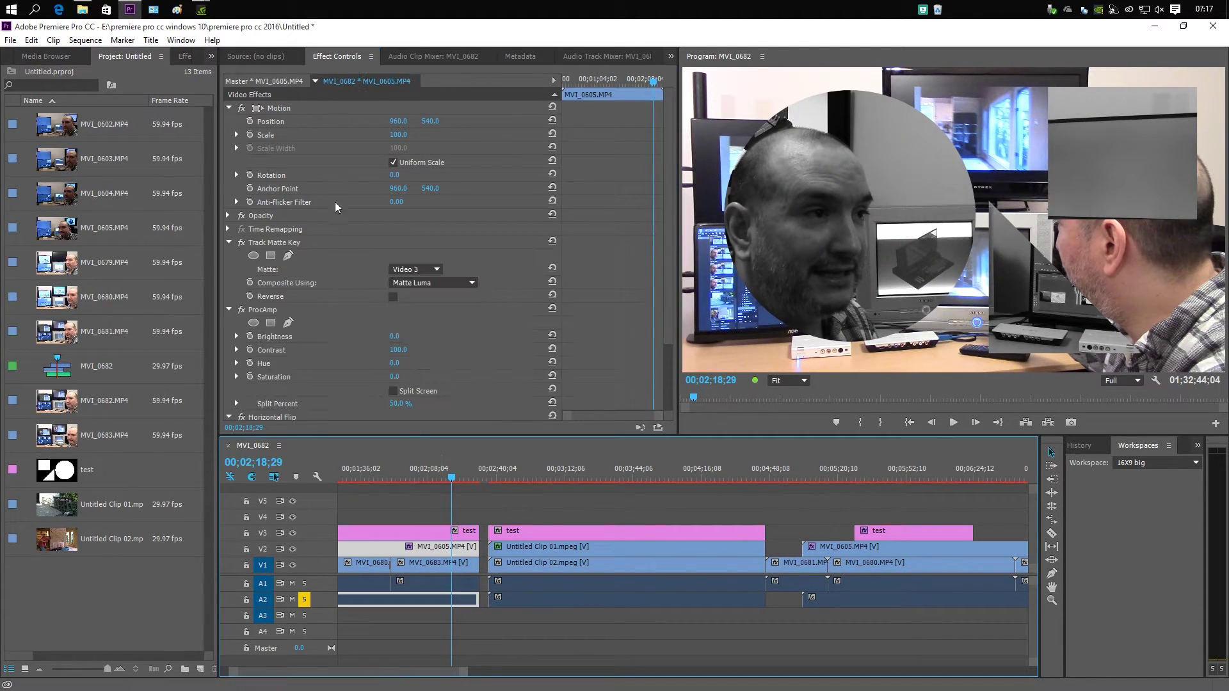
pyautogui.moveTo(398, 134)
pyautogui.mouseDown()
pyautogui.moveTo(371, 135)
pyautogui.moveTo(524, 122)
pyautogui.moveTo(386, 122)
pyautogui.moveTo(400, 135)
pyautogui.moveTo(388, 135)
pyautogui.mouseUp()
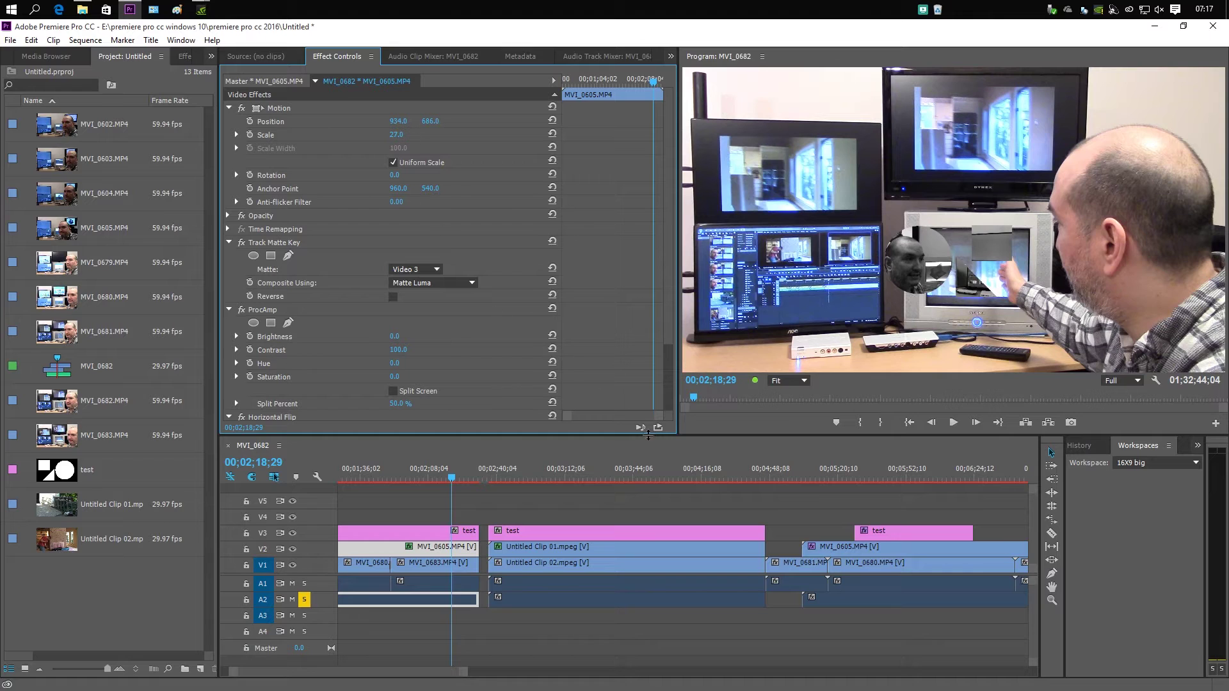
pyautogui.click(952, 424)
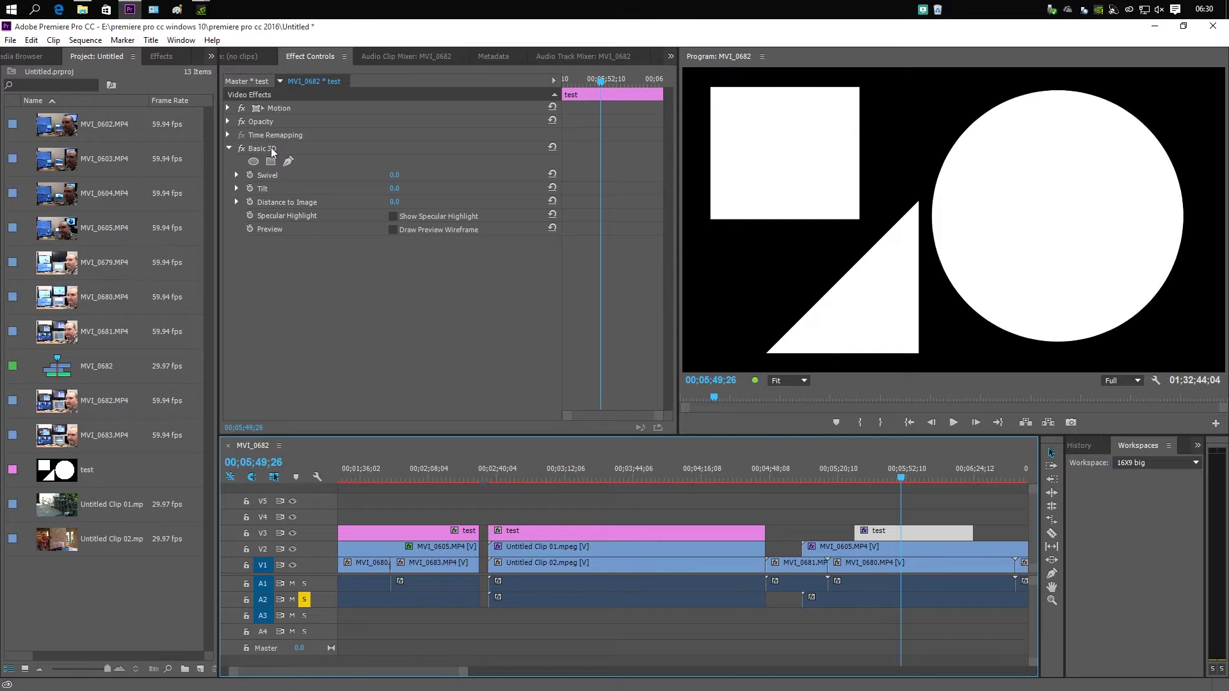
# - Scale the last test title on V3 to 76, try different Basic 3D swivels, and leave the swivel at 7°
pyautogui.click(228, 107)
pyautogui.moveTo(397, 136); pyautogui.dragTo(382, 136)
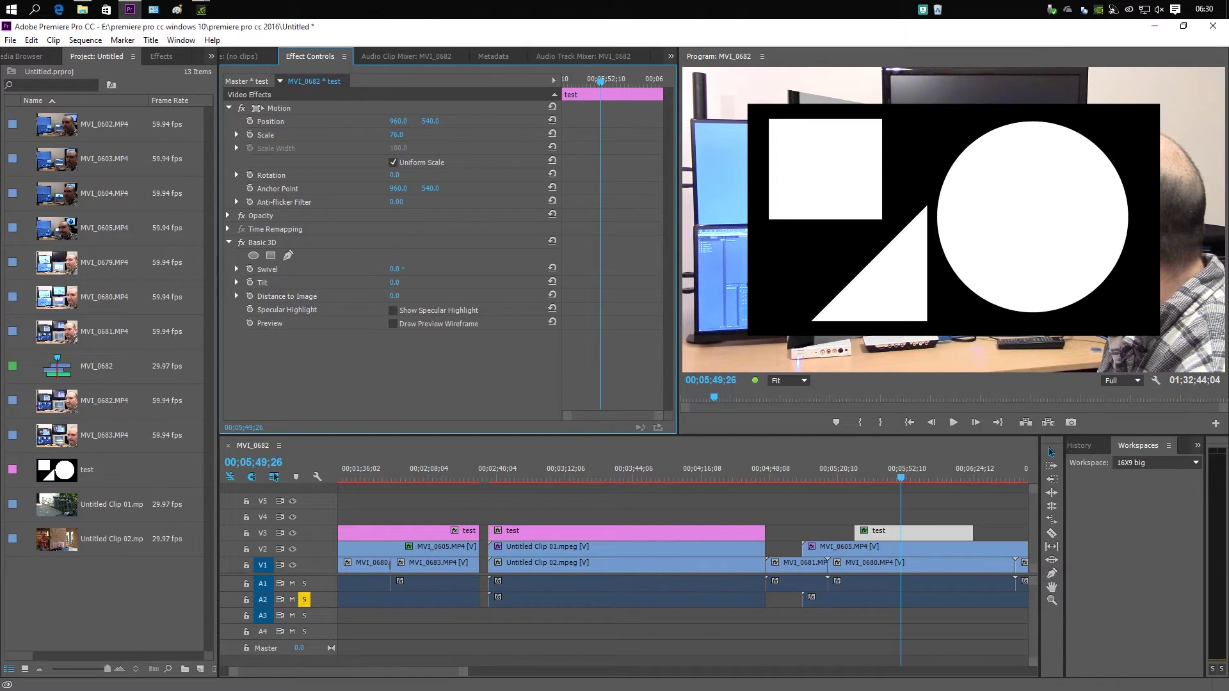
pyautogui.moveTo(393, 269); pyautogui.dragTo(410, 269)
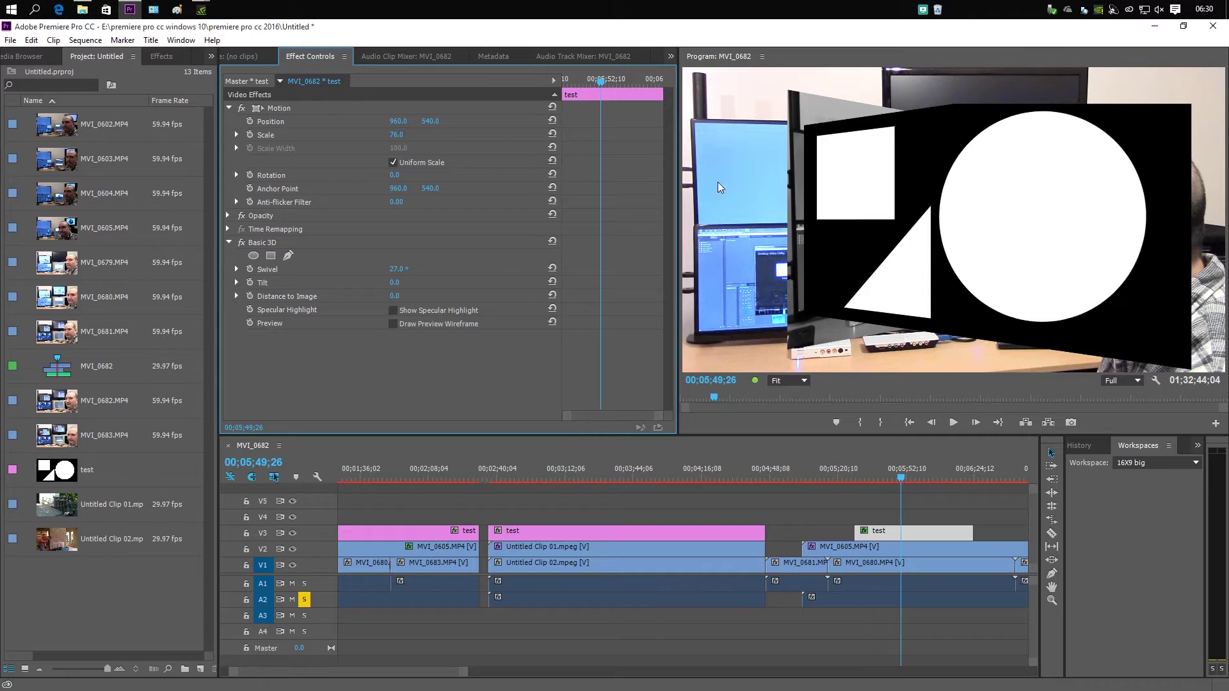
pyautogui.moveTo(397, 269); pyautogui.dragTo(359, 269)
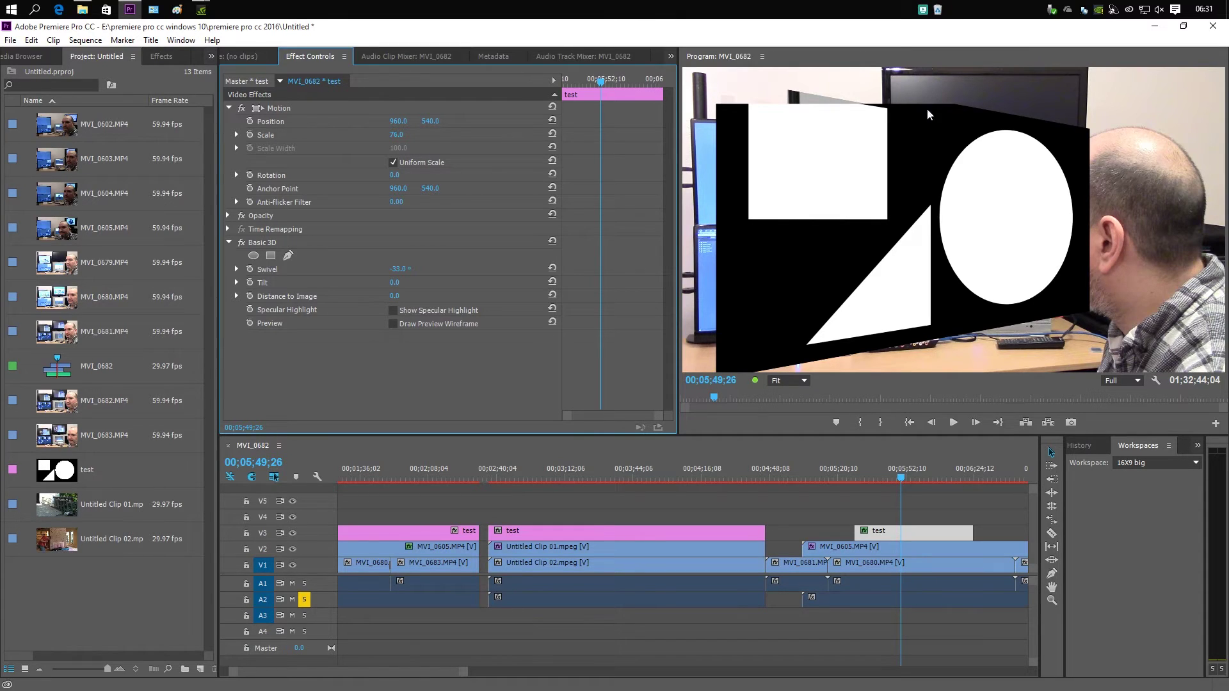
pyautogui.moveTo(402, 270); pyautogui.dragTo(487, 256)
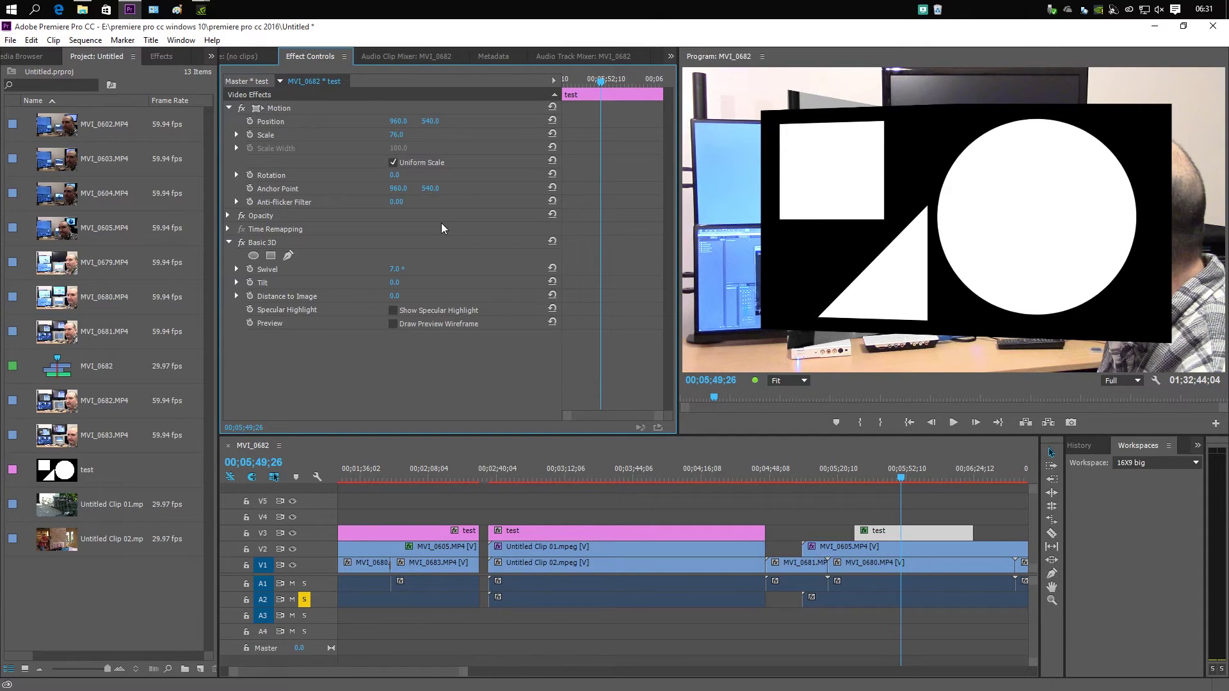
# - Switch the project's renderer back to Mercury Playback Engine GPU Acceleration (CUDA) and delete the rendered previews
pyautogui.click(10, 41)
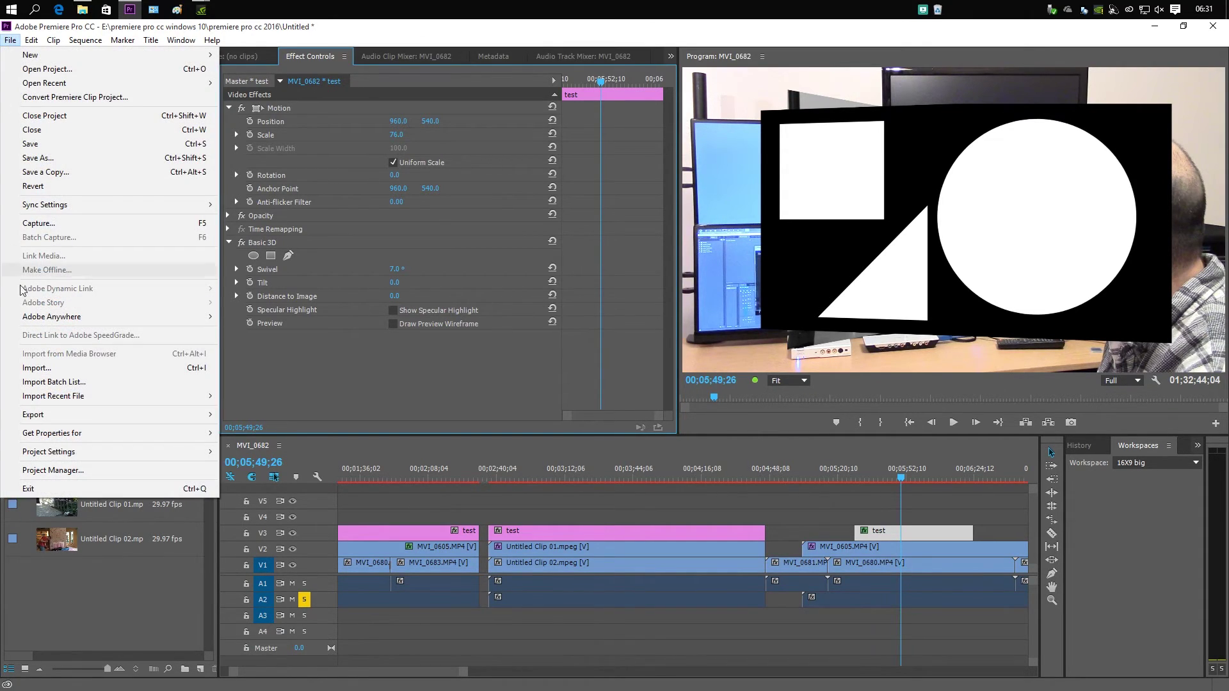
pyautogui.moveTo(56, 456)
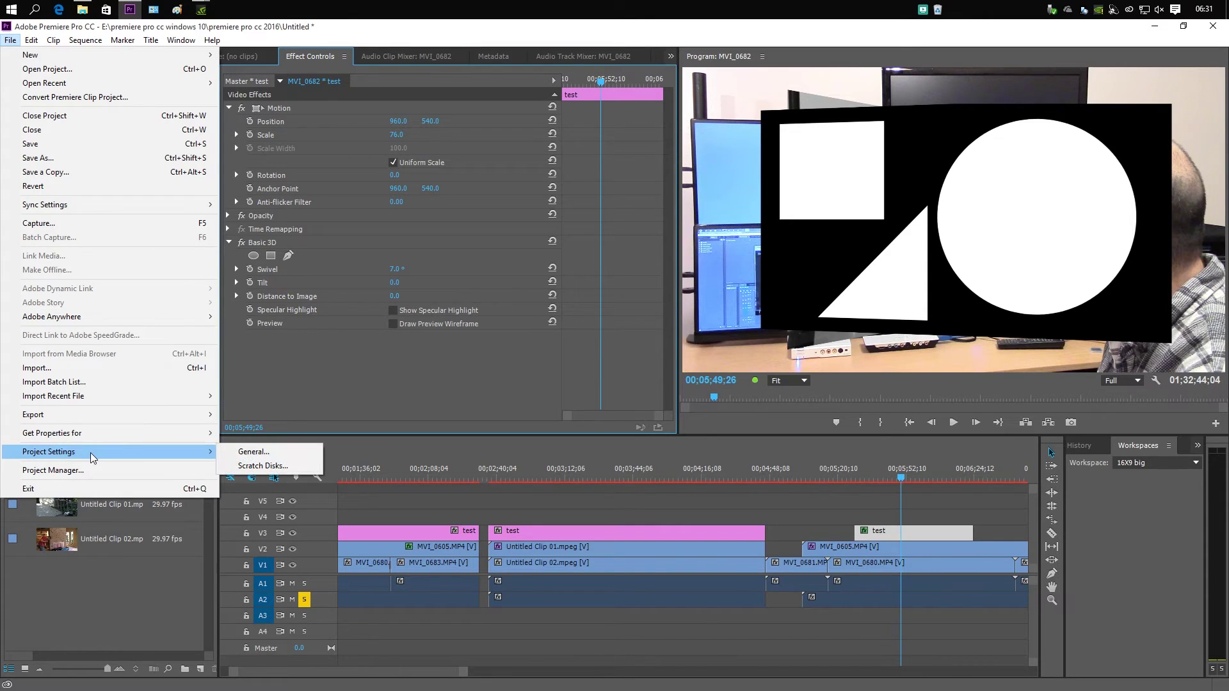
pyautogui.click(260, 454)
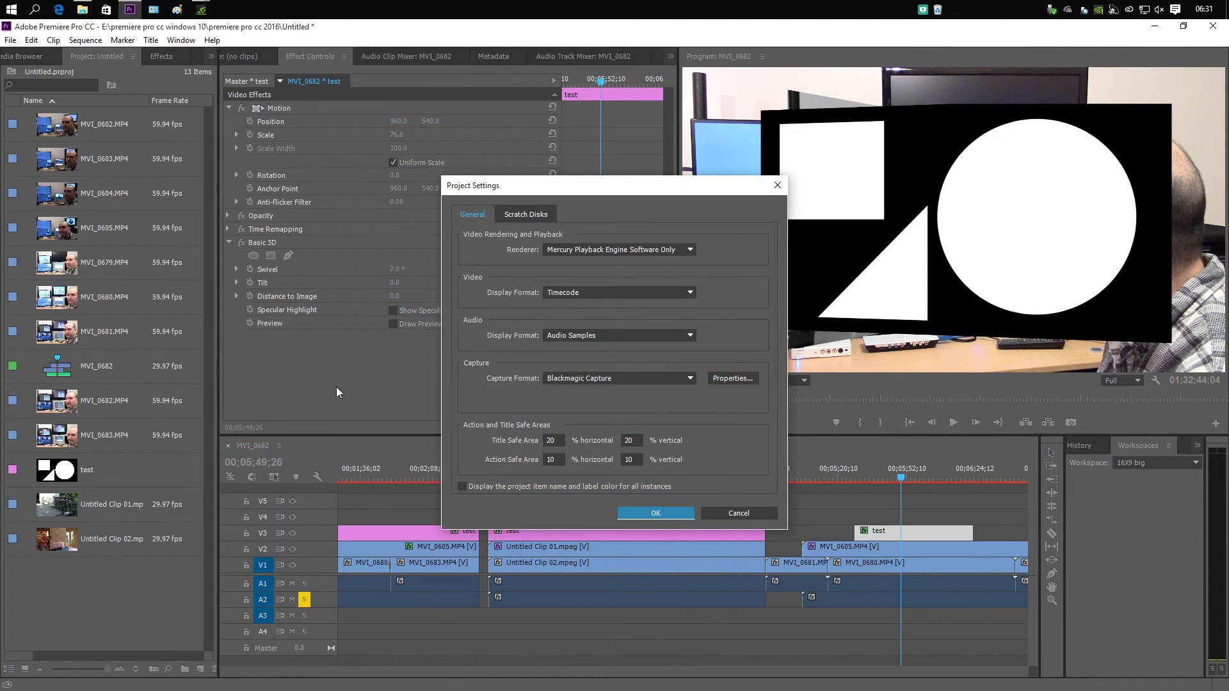
pyautogui.click(691, 251)
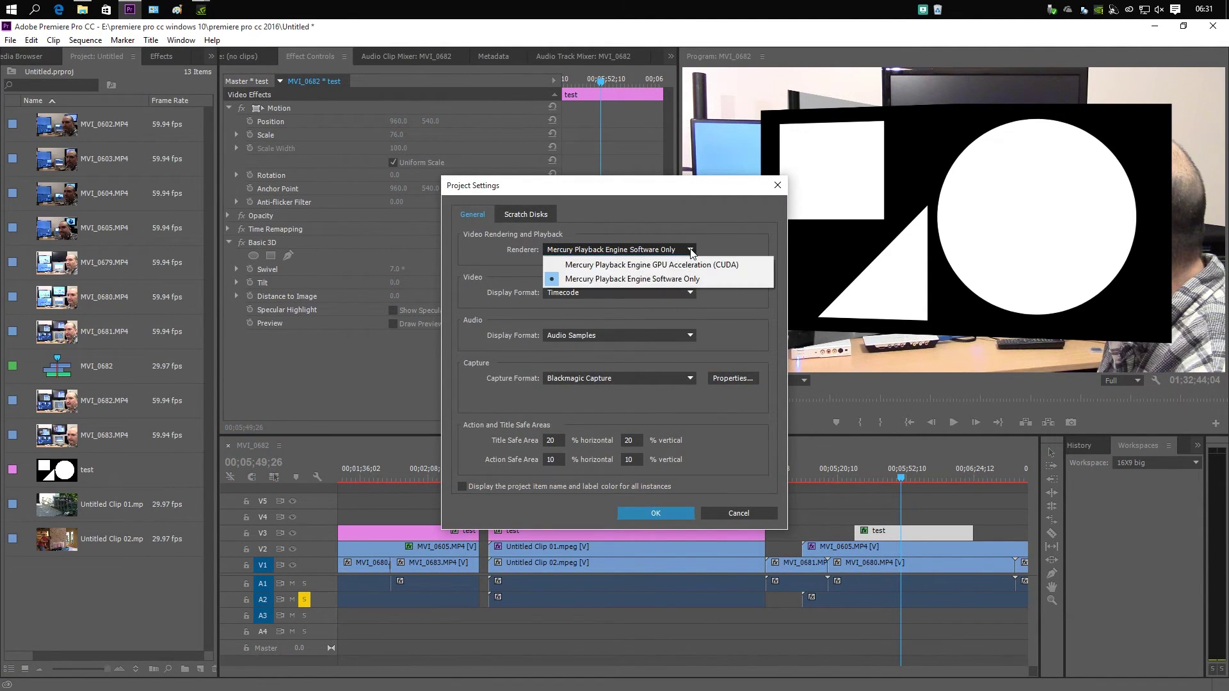
pyautogui.click(687, 265)
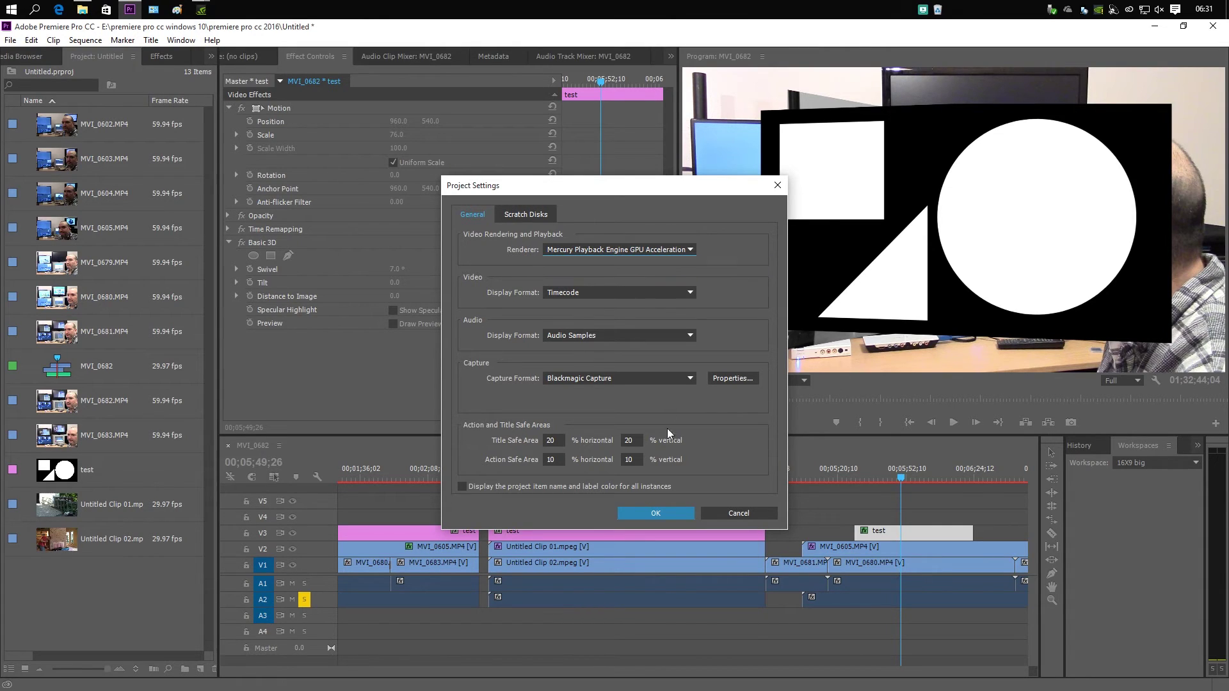
pyautogui.click(668, 511)
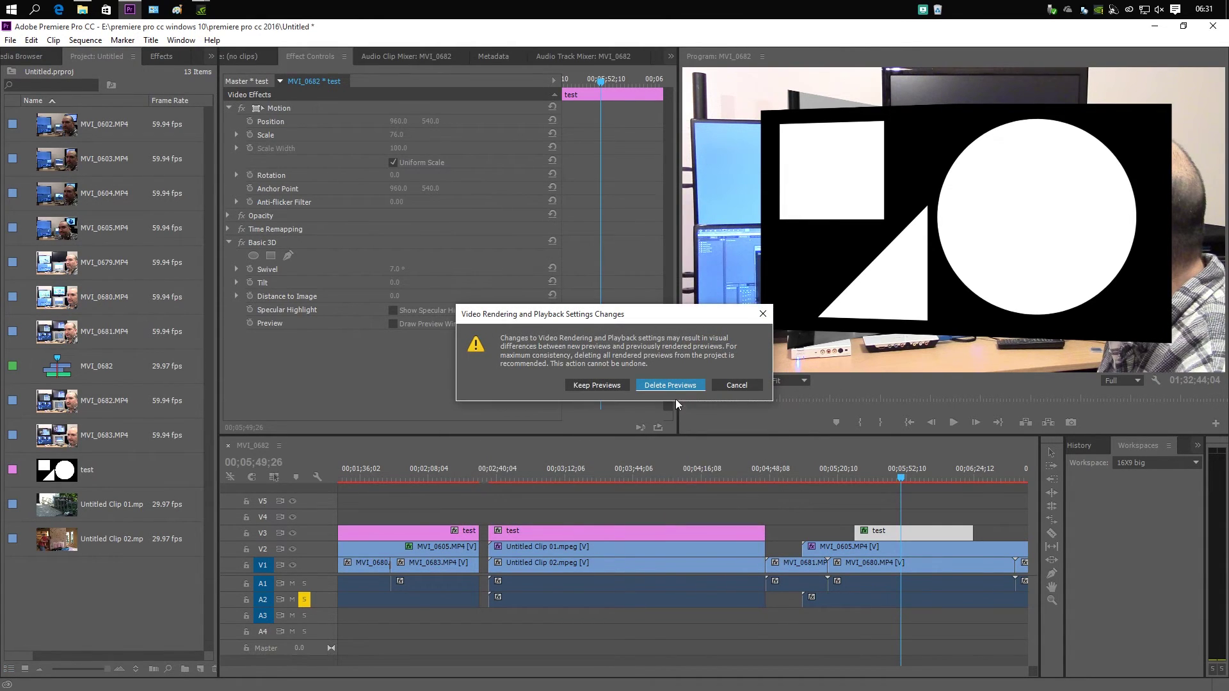
pyautogui.click(673, 388)
# - Set the last test title's Basic 3D swivel to about -22° at 00;05;53;14 under GPU rendering
pyautogui.click(907, 477)
pyautogui.moveTo(909, 474); pyautogui.dragTo(909, 474)
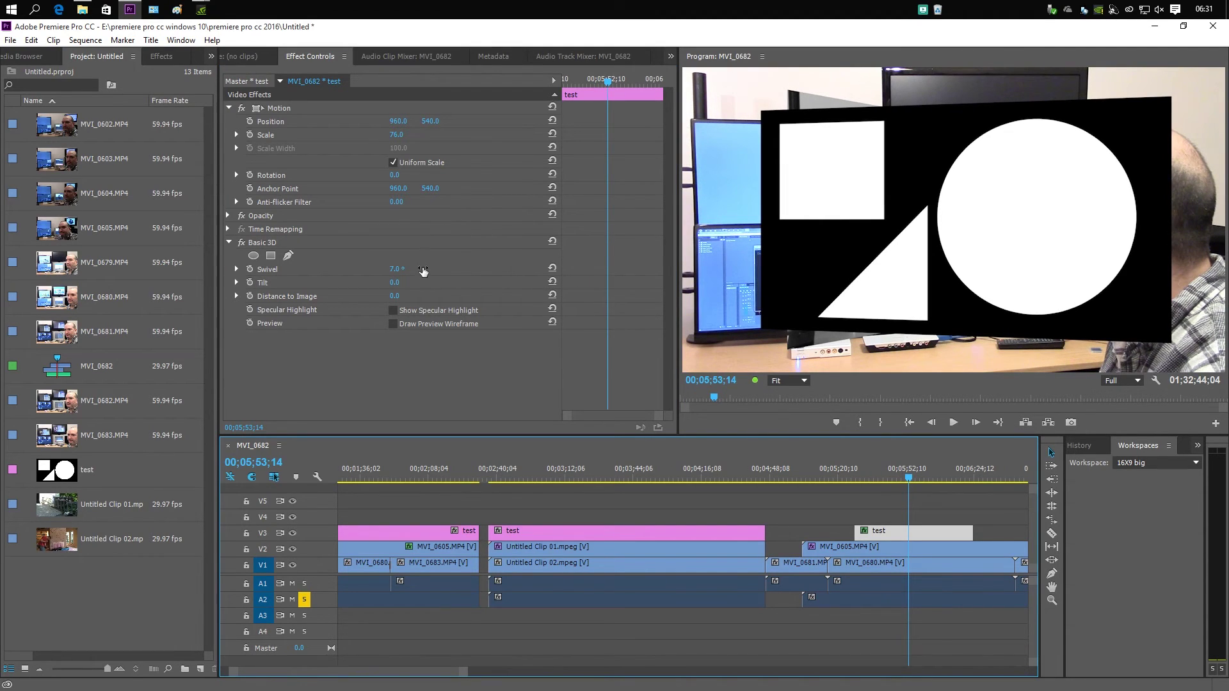
pyautogui.moveTo(418, 270); pyautogui.dragTo(393, 270)
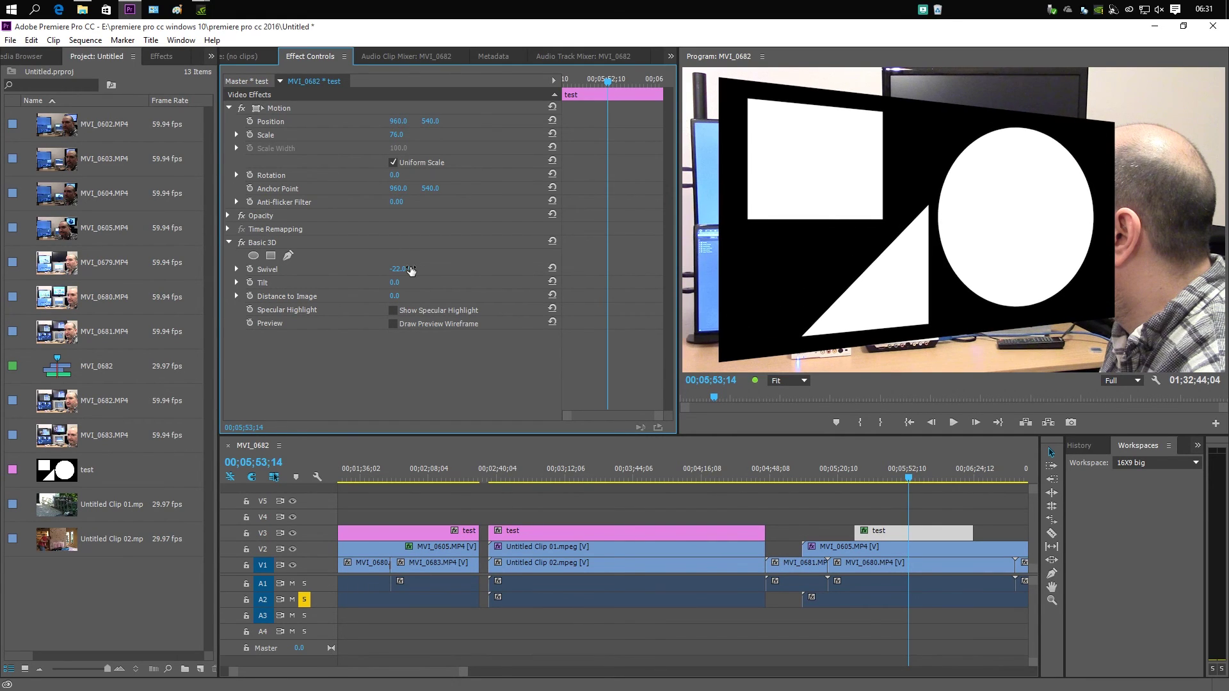